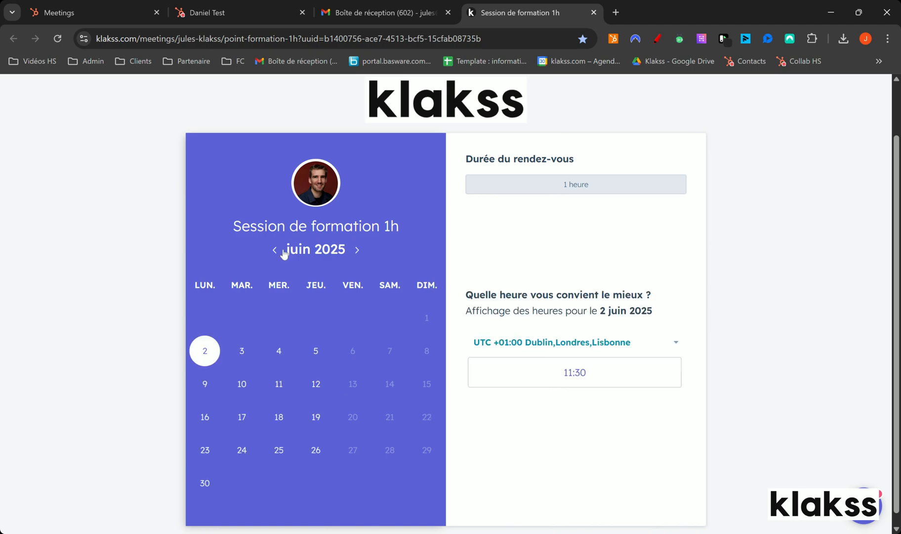
Check the available time slots for 10 and 17 June 2025 on the training session booking page.
{"action": "left_click", "coordinate": [241, 385]}
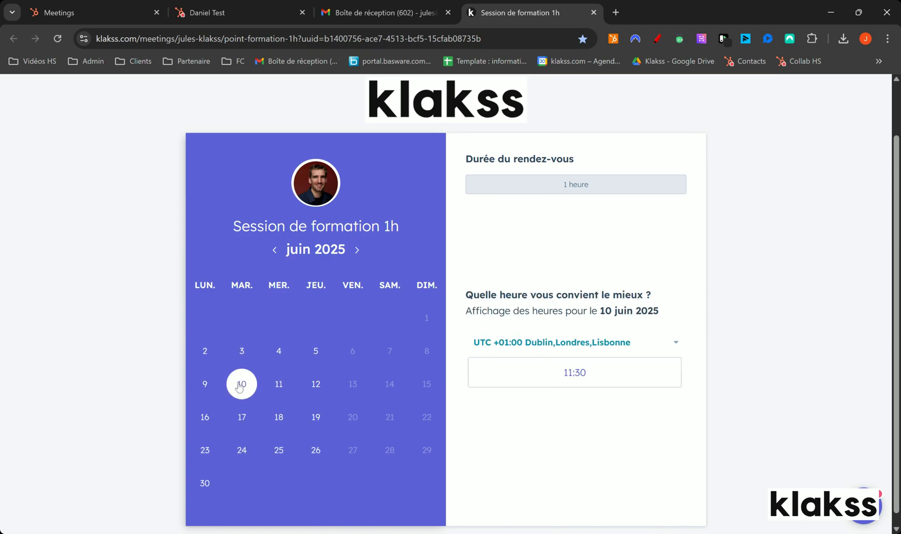
{"action": "left_click", "coordinate": [237, 420]}
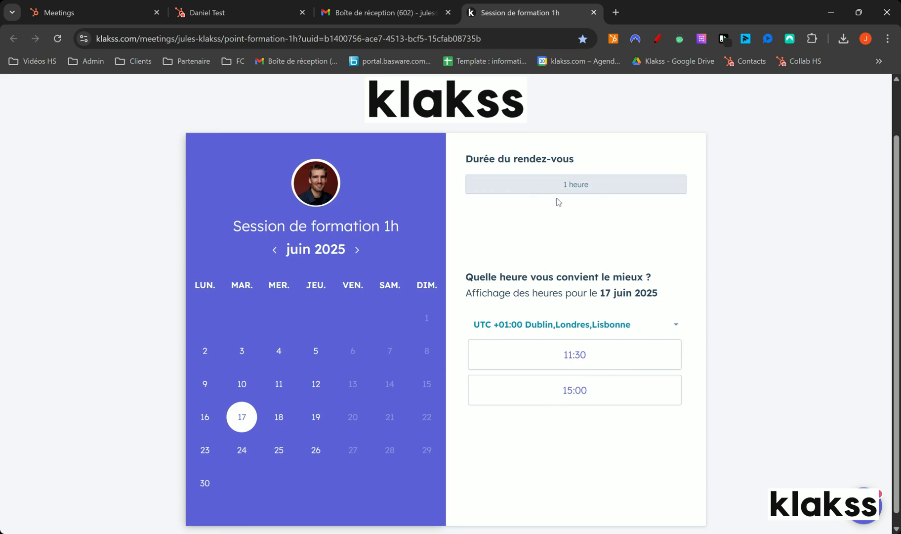
Switch to HubSpot and view the user calendar preferences in a separate browser tab.
{"action": "left_click", "coordinate": [90, 7]}
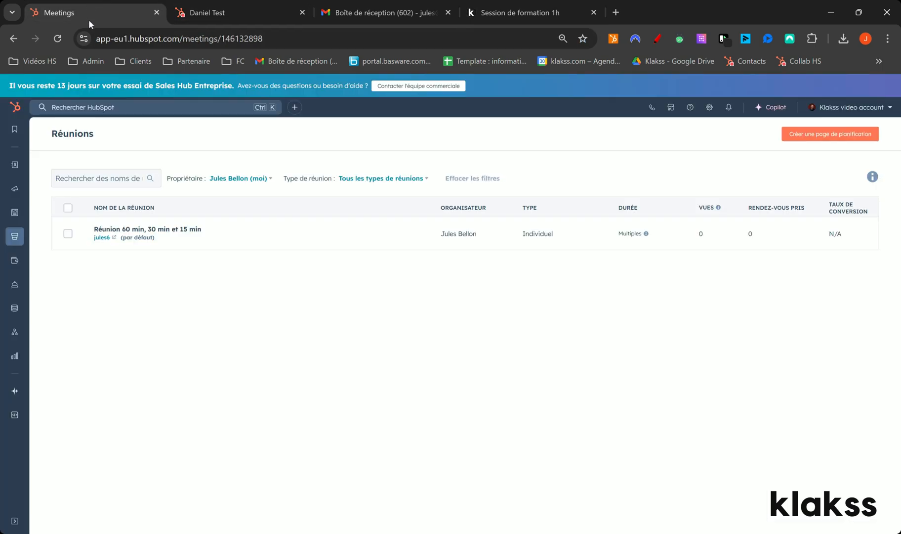
{"action": "mouse_move", "coordinate": [15, 238]}
{"action": "left_click", "coordinate": [710, 106], "text": "ctrl"}
{"action": "left_click", "coordinate": [253, 10]}
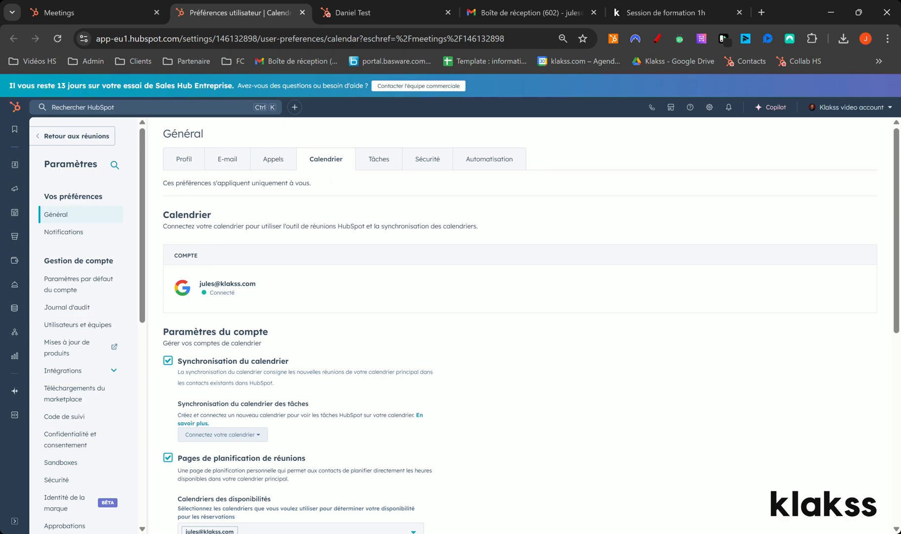
Search the HubSpot app marketplace for "team" and view the Microsoft Teams integration page.
{"action": "left_click", "coordinate": [670, 107]}
{"action": "left_click", "coordinate": [623, 171]}
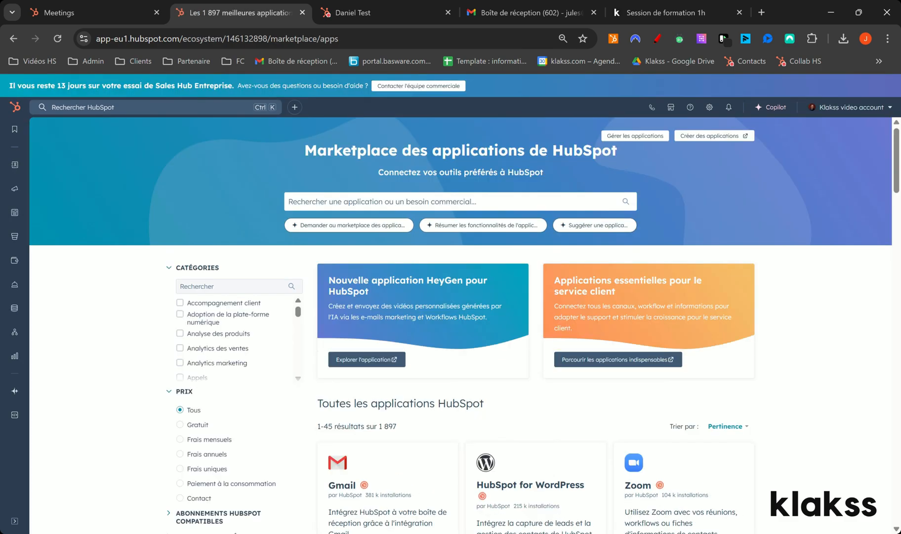
{"action": "left_click", "coordinate": [430, 201]}
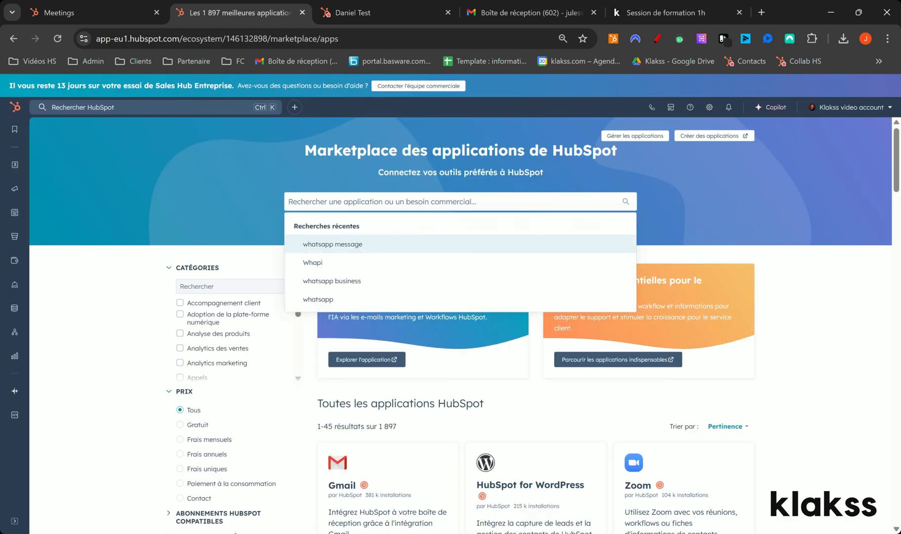
{"action": "type", "text": "team"}
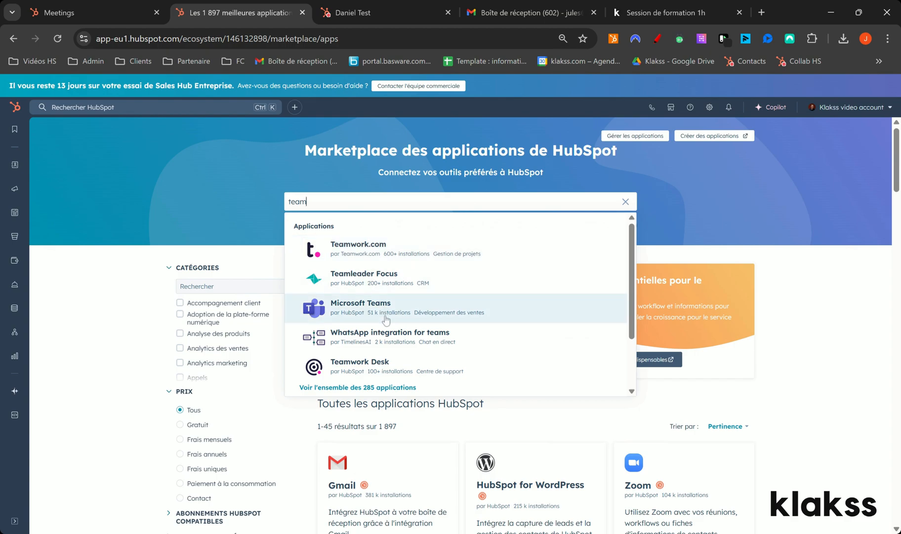
{"action": "left_click", "coordinate": [386, 319]}
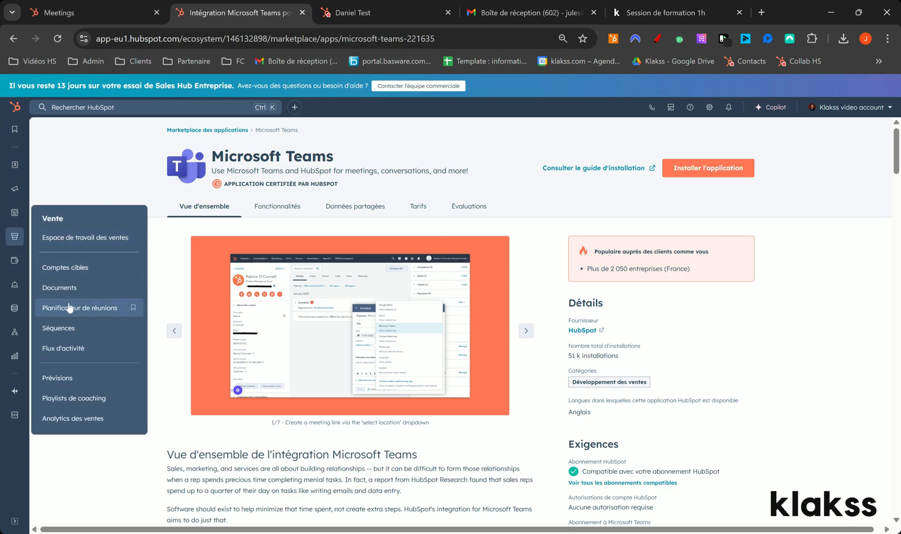
Return to the meeting scheduler's list of meetings and close the duplicate Meetings tab.
{"action": "left_click", "coordinate": [69, 307]}
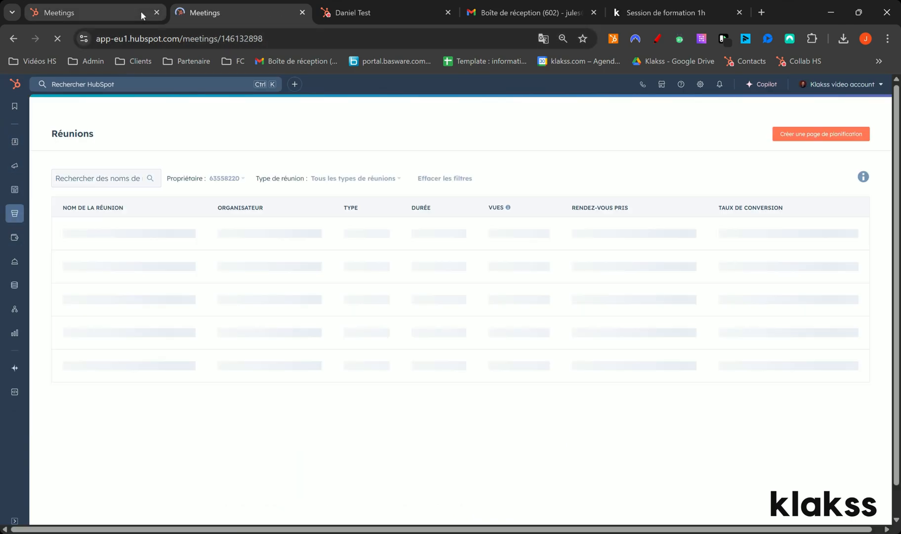
{"action": "left_click", "coordinate": [157, 13]}
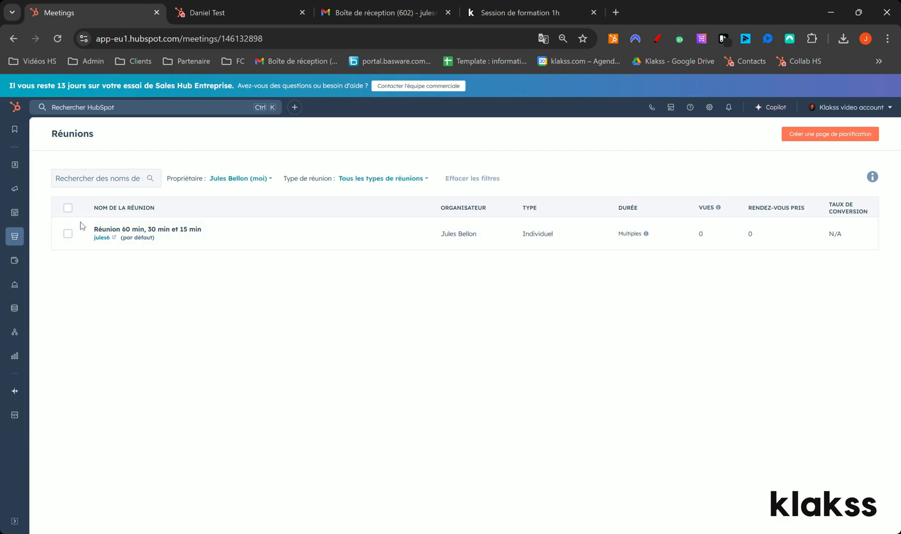
{"action": "mouse_move", "coordinate": [324, 247]}
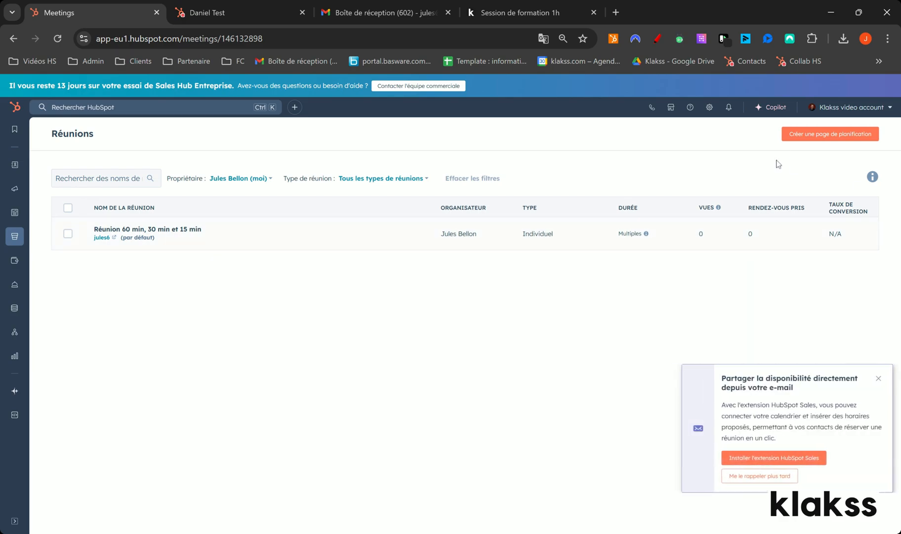
Start a new scheduling page and draw red annotation arrows pointing to the Individuel and Groupe page types.
{"action": "left_click", "coordinate": [830, 133]}
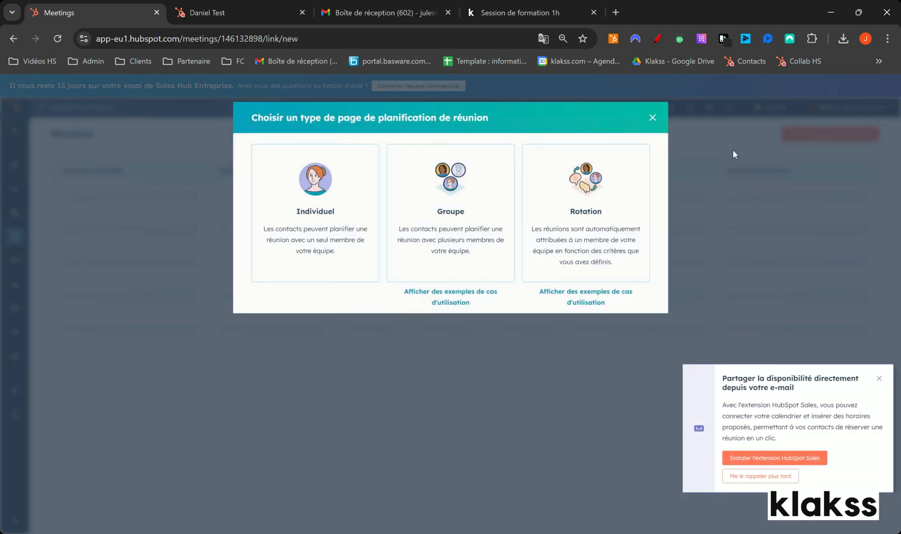
{"action": "left_click", "coordinate": [656, 40]}
{"action": "mouse_move", "coordinate": [324, 309]}
{"action": "left_mouse_down"}
{"action": "mouse_move", "coordinate": [319, 336]}
{"action": "mouse_move", "coordinate": [321, 254]}
{"action": "mouse_move", "coordinate": [334, 266]}
{"action": "left_mouse_up"}
{"action": "mouse_move", "coordinate": [400, 368]}
{"action": "left_mouse_down"}
{"action": "mouse_move", "coordinate": [416, 271]}
{"action": "mouse_move", "coordinate": [428, 257]}
{"action": "mouse_move", "coordinate": [425, 278]}
{"action": "left_mouse_up"}
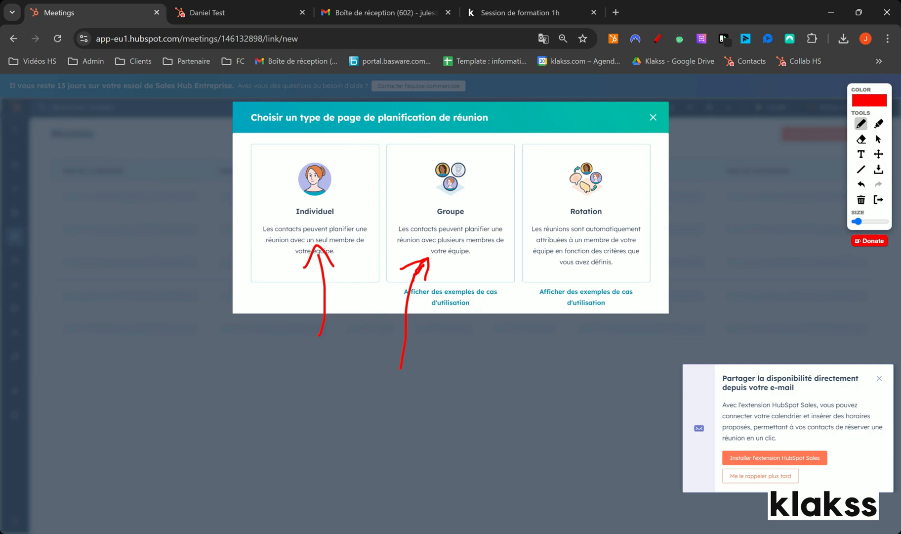
Circle the Rotation page type in red and draw more arrows pointing to Rotation and Groupe.
{"action": "left_click_drag", "start_coordinate": [578, 112], "coordinate": [580, 141]}
{"action": "mouse_move", "coordinate": [518, 202]}
{"action": "left_mouse_down"}
{"action": "mouse_move", "coordinate": [487, 204]}
{"action": "mouse_move", "coordinate": [493, 210]}
{"action": "left_mouse_up"}
{"action": "mouse_move", "coordinate": [593, 155]}
{"action": "left_mouse_down"}
{"action": "mouse_move", "coordinate": [552, 170]}
{"action": "mouse_move", "coordinate": [638, 158]}
{"action": "mouse_move", "coordinate": [542, 193]}
{"action": "left_mouse_up"}
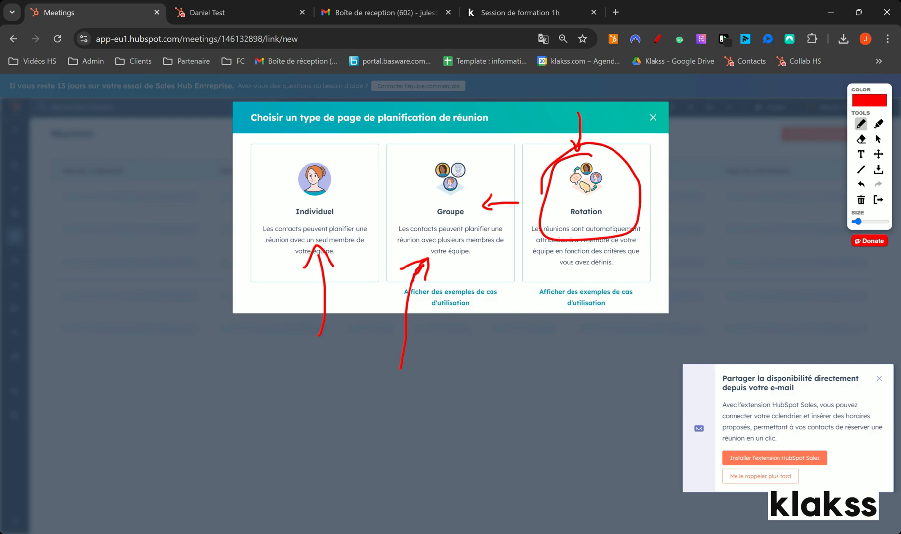
{"action": "mouse_move", "coordinate": [475, 113]}
{"action": "left_mouse_down"}
{"action": "mouse_move", "coordinate": [483, 136]}
{"action": "mouse_move", "coordinate": [494, 114]}
{"action": "left_mouse_up"}
{"action": "mouse_move", "coordinate": [562, 81]}
{"action": "left_mouse_down"}
{"action": "mouse_move", "coordinate": [558, 120]}
{"action": "mouse_move", "coordinate": [572, 124]}
{"action": "left_mouse_up"}
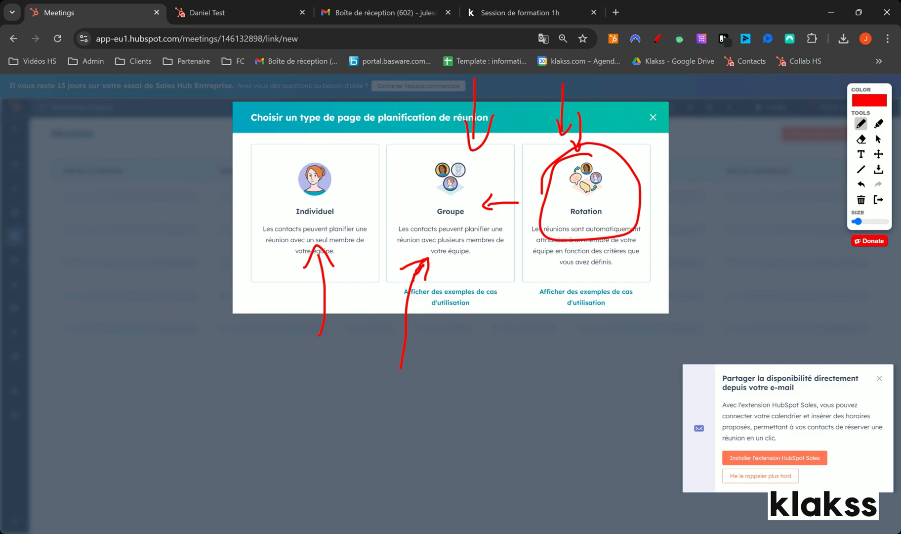
Erase all annotations, quit the drawing tool and close the scheduling page type choice.
{"action": "left_click", "coordinate": [861, 199]}
{"action": "left_click", "coordinate": [878, 199]}
{"action": "left_click", "coordinate": [652, 115]}
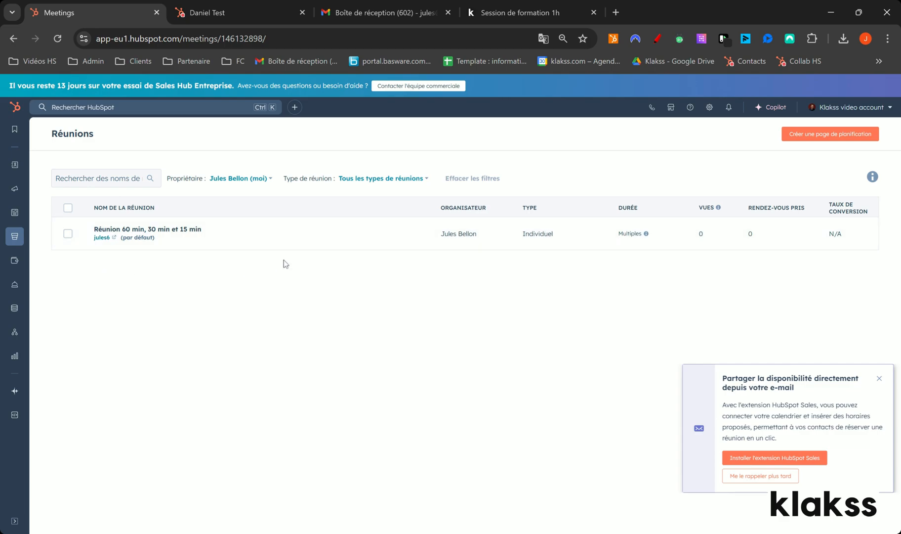
Open the default meeting for editing and change its internal name to "RDV", the organiser's first name and ": 30min".
{"action": "left_click", "coordinate": [309, 236]}
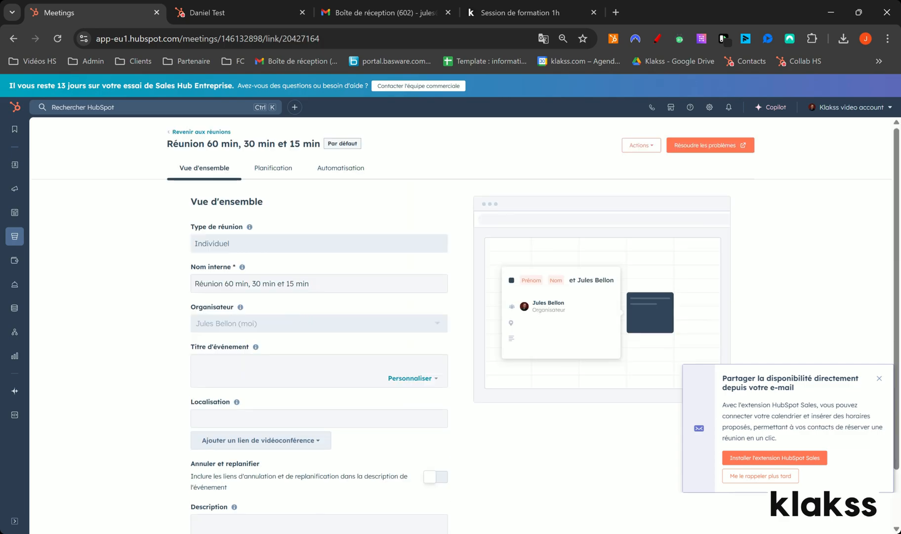
{"action": "left_click_drag", "start_coordinate": [309, 283], "coordinate": [172, 292]}
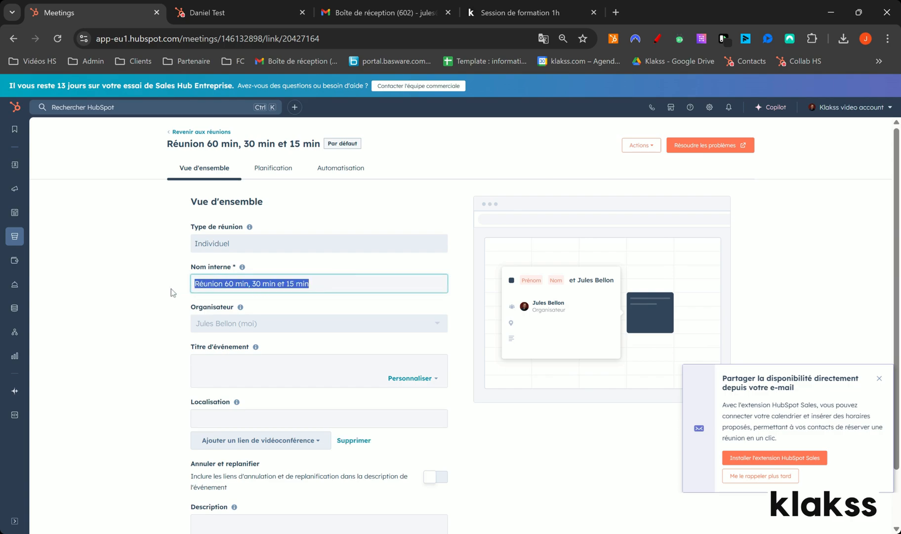
{"action": "type", "text": "RDV "}
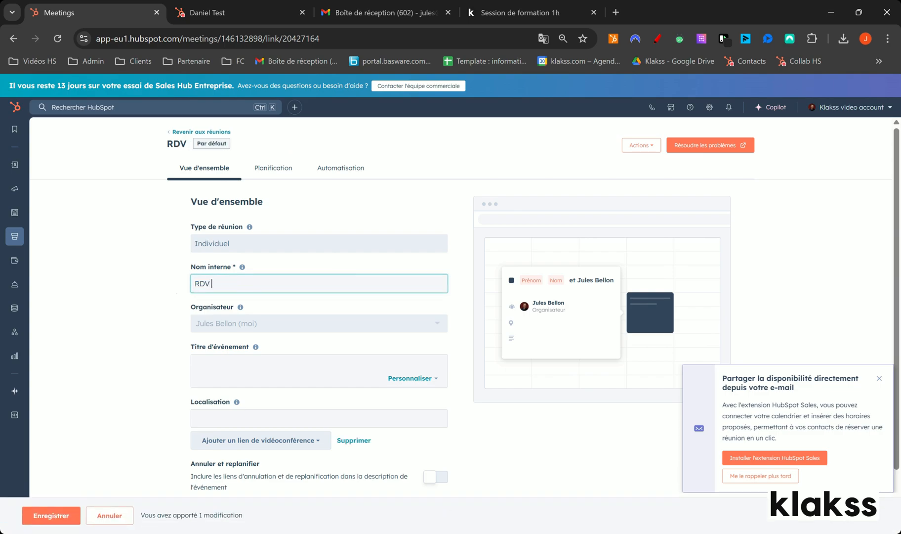
{"action": "type", "text": "Jules : 3"}
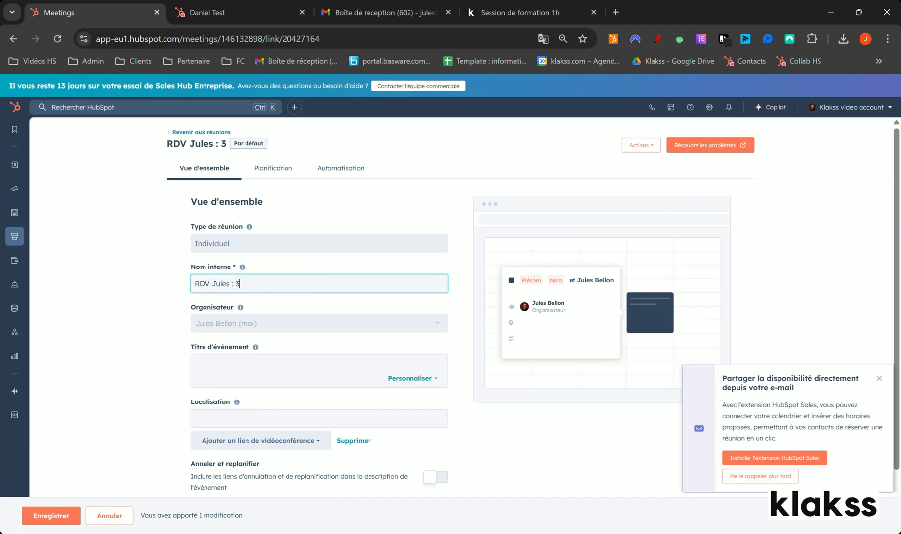
{"action": "type", "text": "0min"}
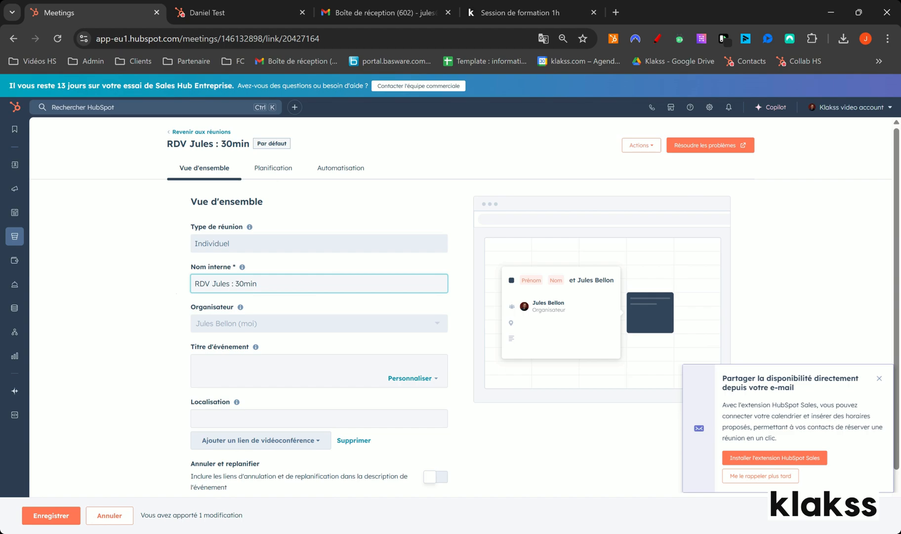
Set the event title to the contact's Nom de l'entreprise token followed by "& Klakss : Prise de contact".
{"action": "scroll", "coordinate": [153, 289], "scroll_direction": "down", "scroll_amount": 1}
{"action": "left_click", "coordinate": [330, 314]}
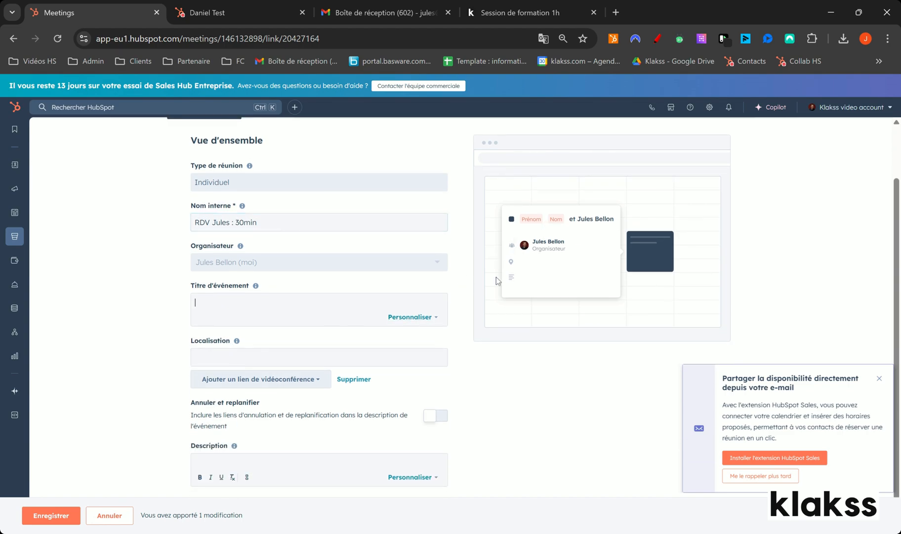
{"action": "left_click", "coordinate": [413, 317]}
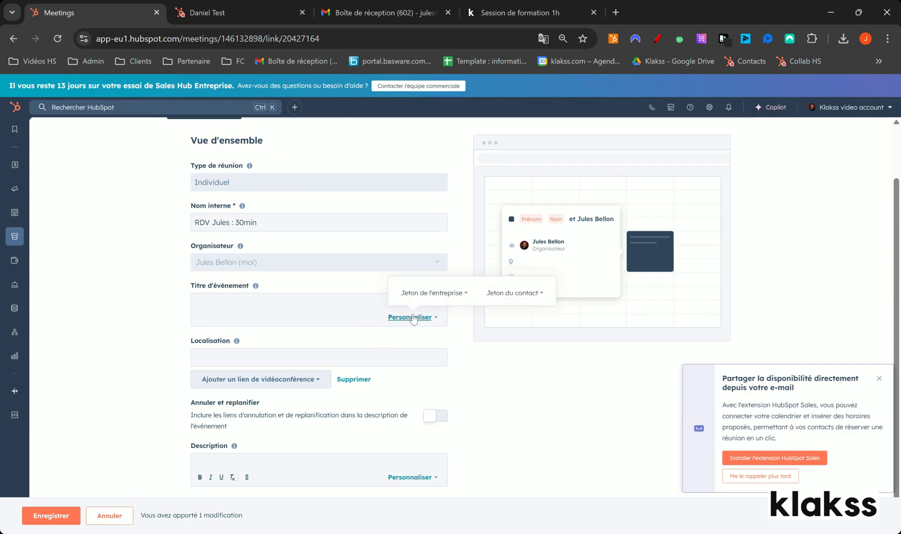
{"action": "left_click", "coordinate": [511, 296]}
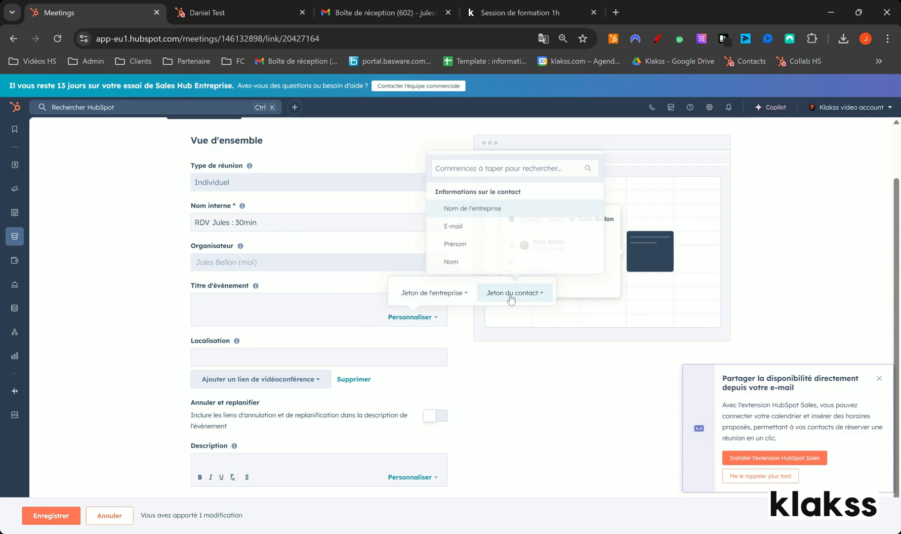
{"action": "left_click", "coordinate": [481, 207]}
{"action": "type", "text": "& Klakss"}
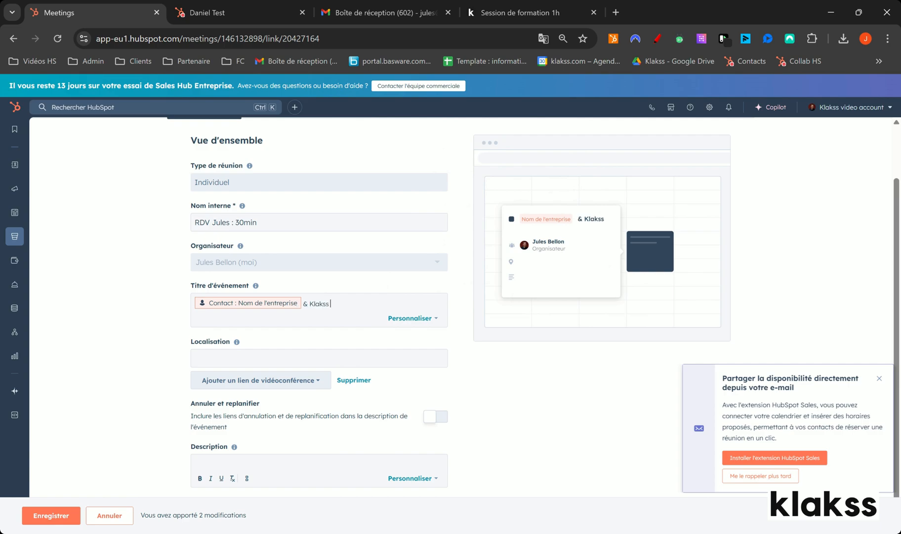
{"action": "type", "text": " : Prise de contact"}
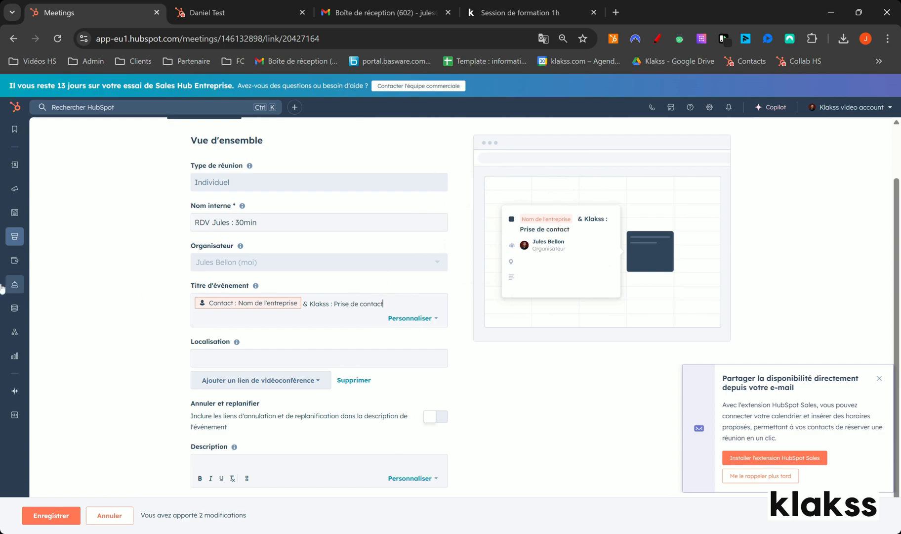
Add a Google Meet videoconference link as the meeting's location.
{"action": "scroll", "coordinate": [244, 315], "scroll_direction": "down", "scroll_amount": 1}
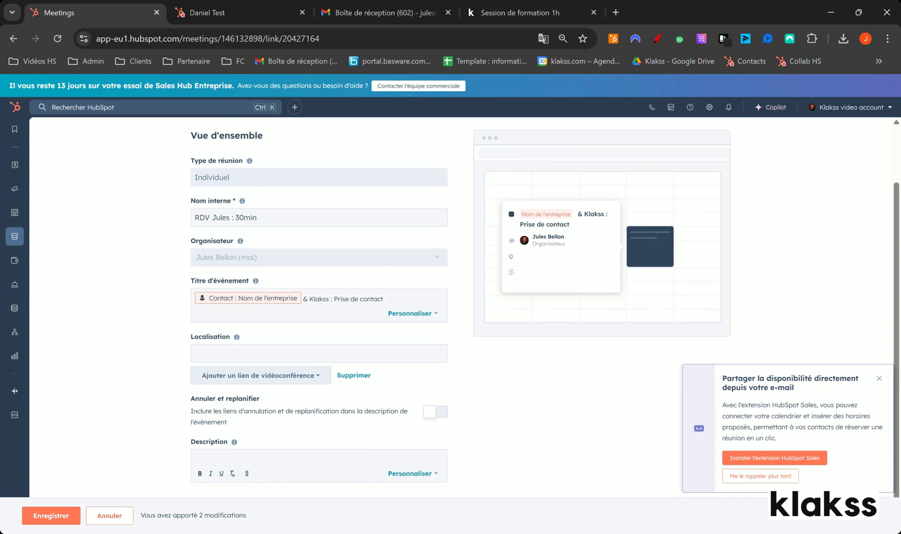
{"action": "left_click", "coordinate": [256, 377]}
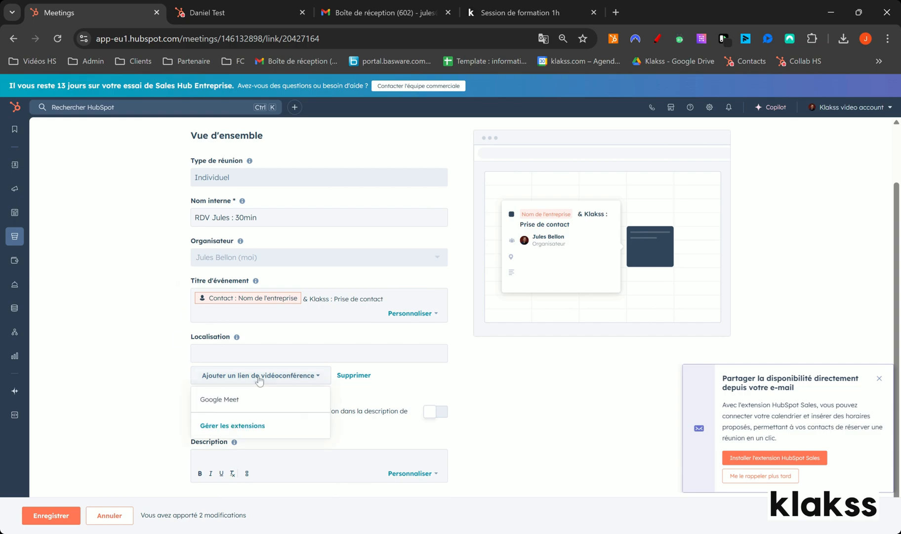
{"action": "left_click", "coordinate": [210, 399]}
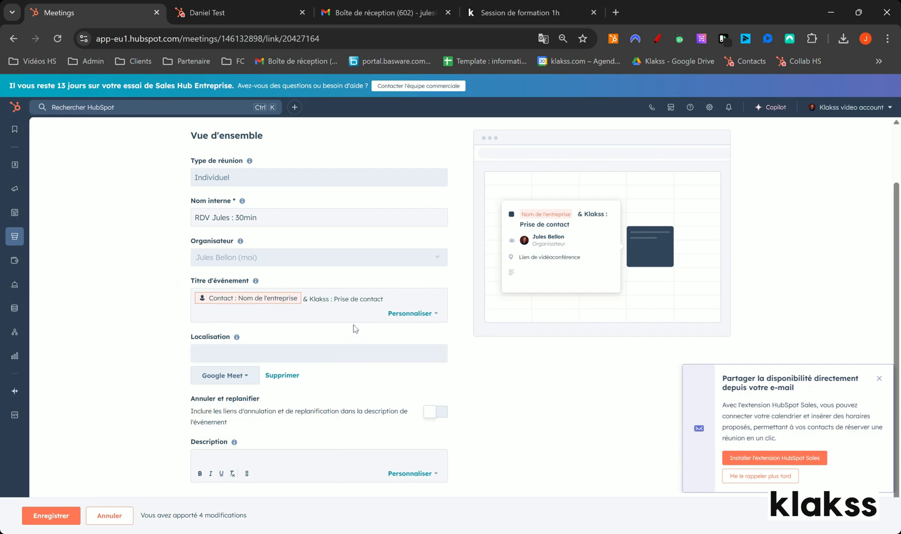
Remove the Google Meet link and enter "Téléphone :" with a phone number as the location.
{"action": "left_click", "coordinate": [256, 377]}
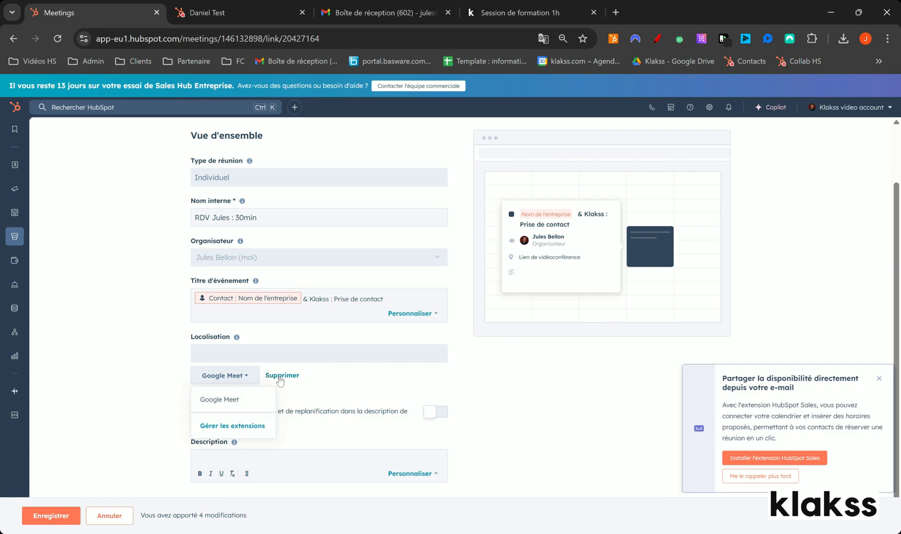
{"action": "left_click", "coordinate": [280, 376]}
{"action": "type", "text": "Téléphone : 07789"}
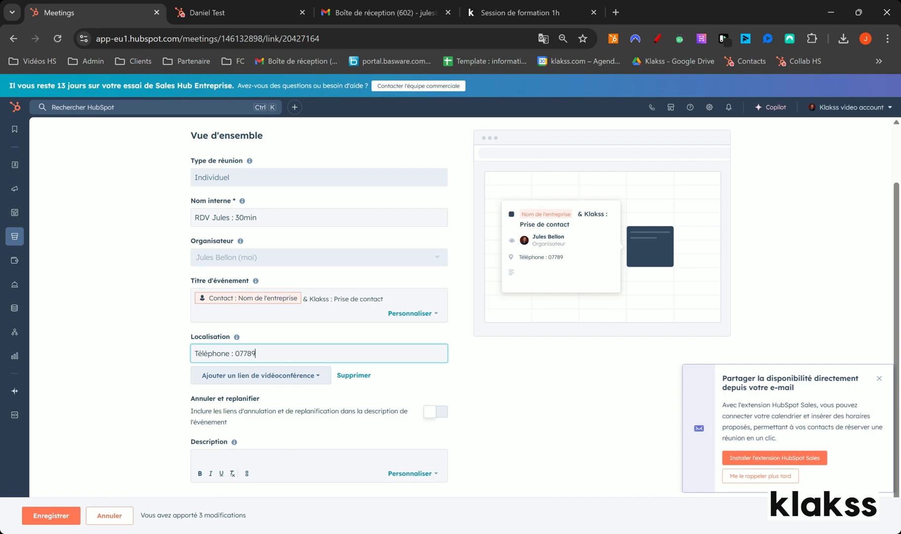
Clear the telephone text from the location and add the Google Meet link back.
{"action": "key", "text": "BackSpace"}
{"action": "key", "text": "BackSpace"}
{"action": "key", "text": "BackSpace"}
{"action": "key", "text": "BackSpace"}
{"action": "key", "text": "BackSpace"}
{"action": "key", "text": "BackSpace"}
{"action": "key", "text": "BackSpace"}
{"action": "key", "text": "BackSpace"}
{"action": "key", "text": "BackSpace"}
{"action": "key", "text": "BackSpace"}
{"action": "key", "text": "BackSpace"}
{"action": "key", "text": "BackSpace"}
{"action": "key", "text": "BackSpace"}
{"action": "key", "text": "BackSpace"}
{"action": "key", "text": "BackSpace"}
{"action": "key", "text": "BackSpace"}
{"action": "left_click", "coordinate": [297, 376]}
{"action": "left_click", "coordinate": [228, 398]}
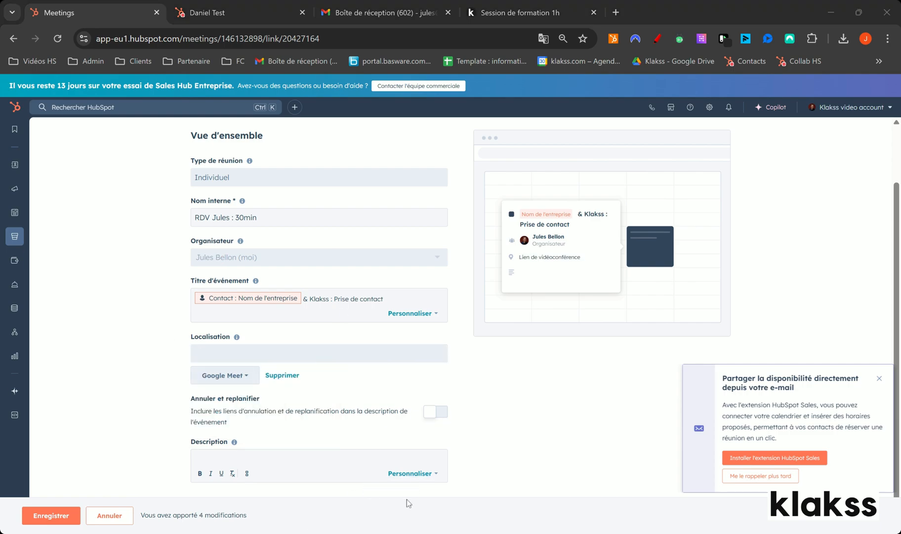
Include the cancellation and rescheduling links in the event description and dismiss the HubSpot Sales extension pop-up.
{"action": "left_click", "coordinate": [436, 411]}
{"action": "scroll", "coordinate": [171, 383], "scroll_direction": "down", "scroll_amount": 1}
{"action": "scroll", "coordinate": [170, 382], "scroll_direction": "down", "scroll_amount": 1}
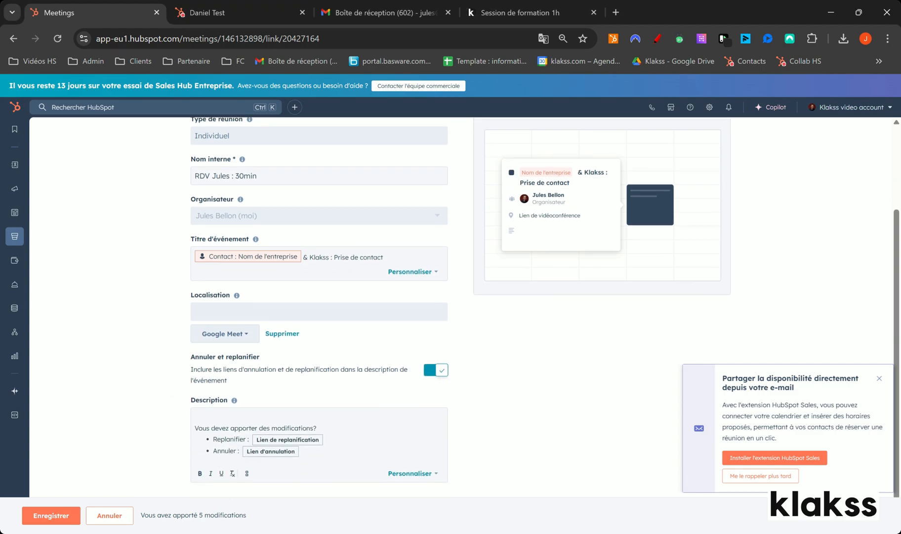
{"action": "left_click_drag", "start_coordinate": [221, 439], "coordinate": [292, 443]}
{"action": "left_click", "coordinate": [879, 378]}
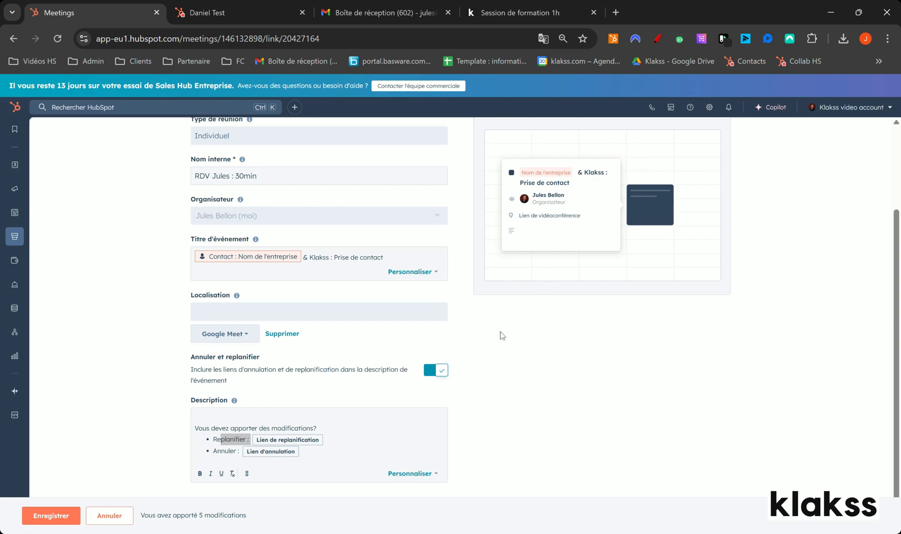
{"action": "scroll", "coordinate": [297, 367], "scroll_direction": "up", "scroll_amount": 3}
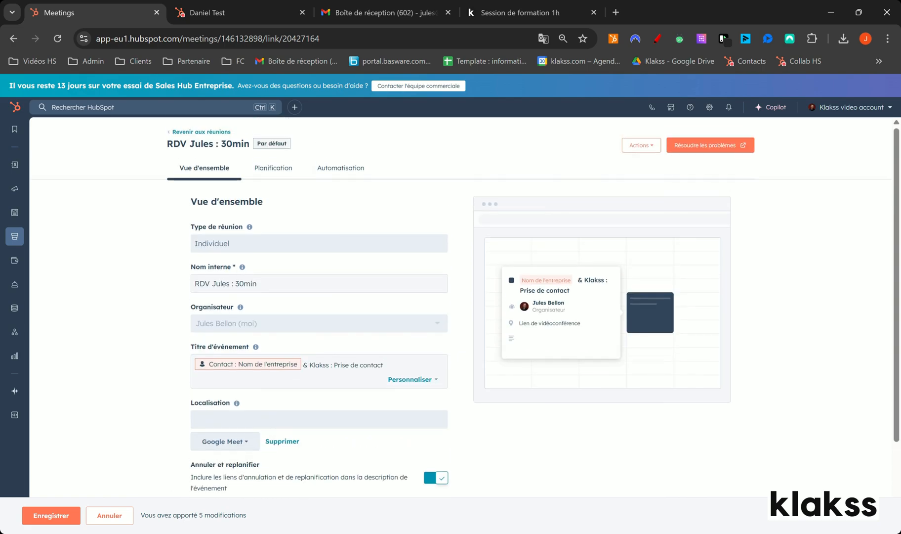
Open the meeting's scheduling settings and remove the 15 min and 1 h duration options, keeping 30 min.
{"action": "left_click", "coordinate": [270, 176]}
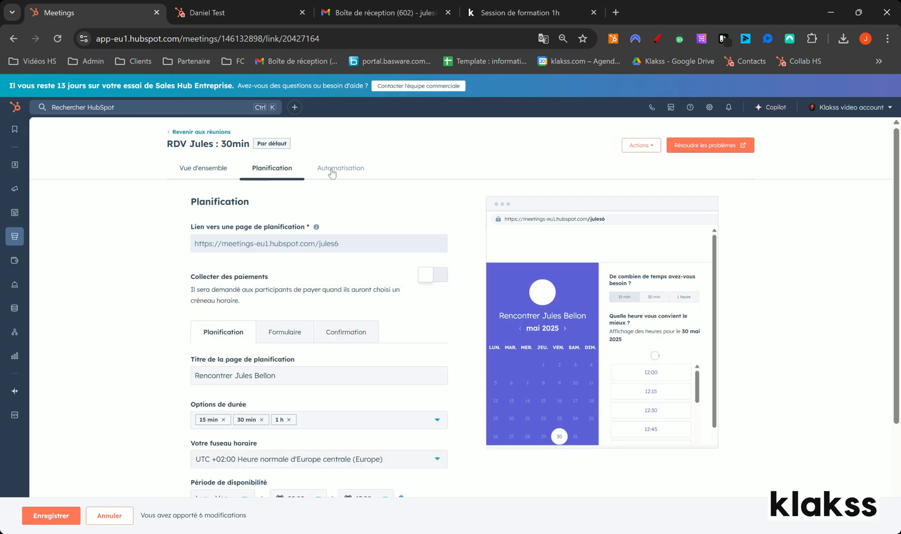
{"action": "scroll", "coordinate": [338, 240], "scroll_direction": "down", "scroll_amount": 3}
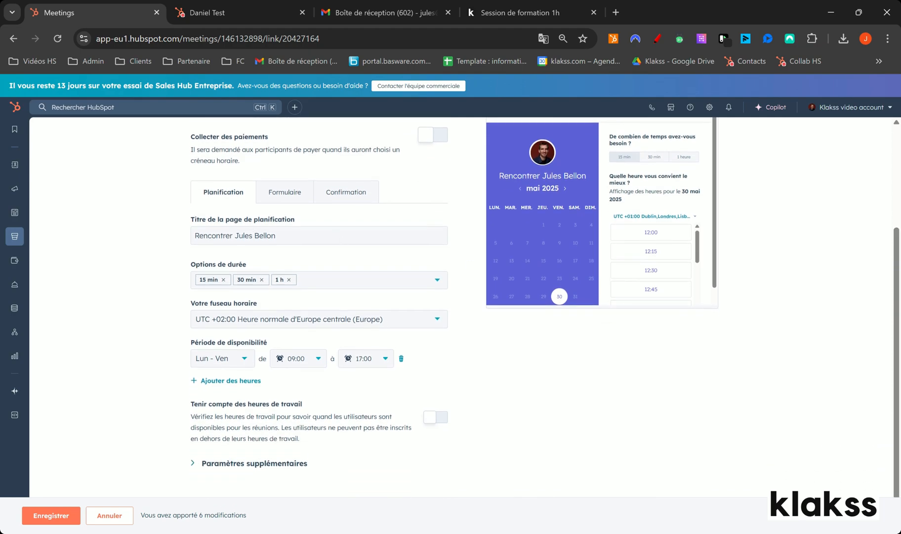
{"action": "left_click_drag", "start_coordinate": [517, 176], "coordinate": [568, 175]}
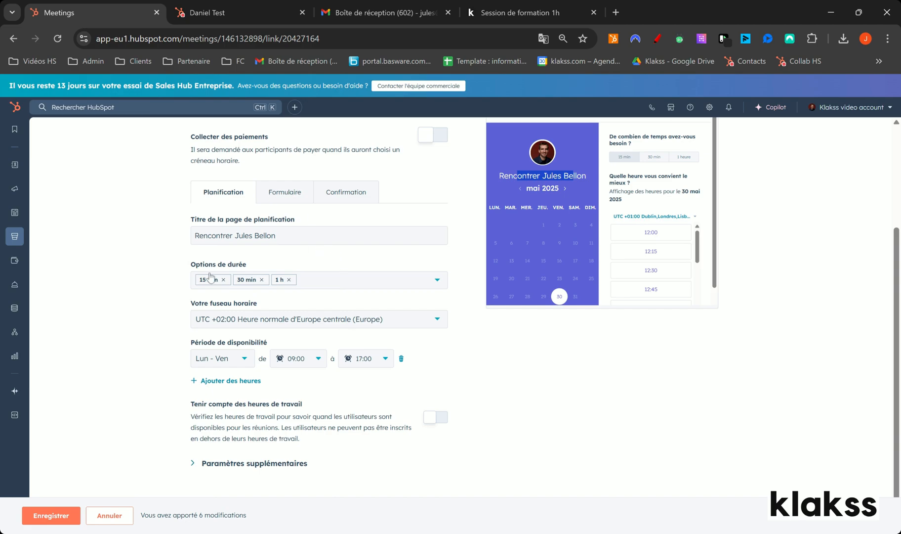
{"action": "left_click", "coordinate": [223, 280]}
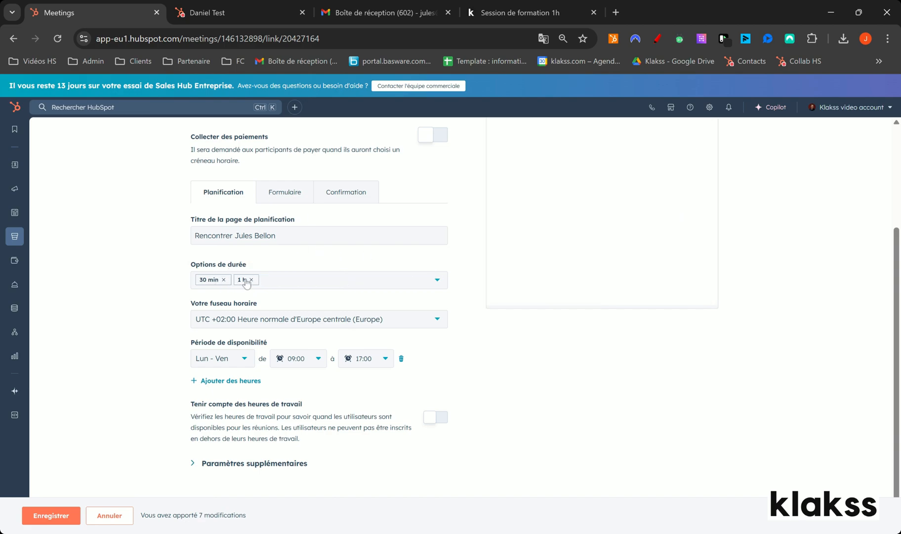
{"action": "left_click", "coordinate": [252, 280]}
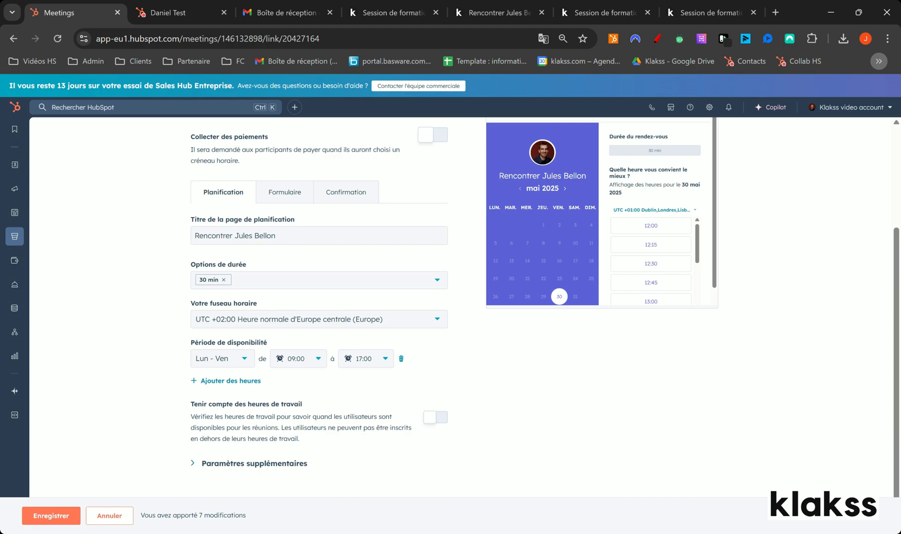
Review the example booking pages for different meeting durations, close the extra ones and return to the HubSpot meeting settings.
{"action": "left_click", "coordinate": [479, 13]}
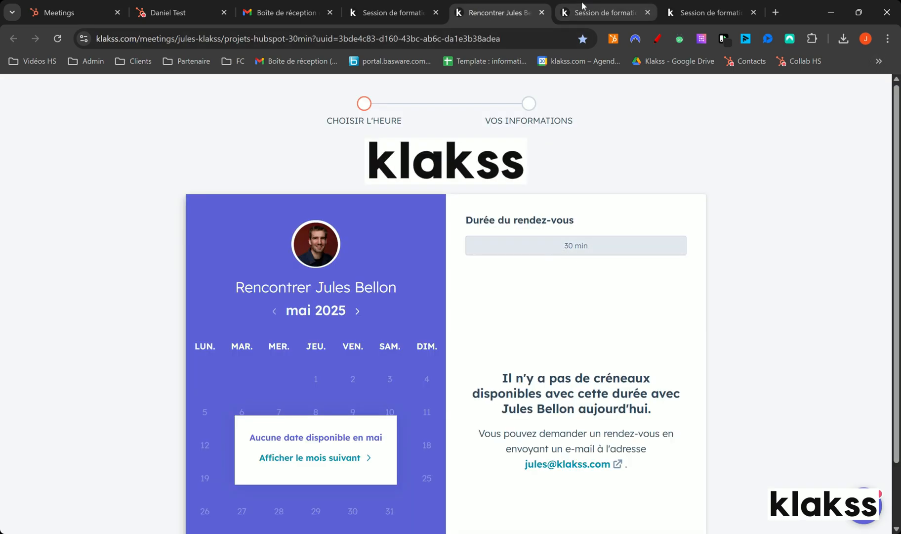
{"action": "left_click", "coordinate": [582, 10]}
{"action": "left_click", "coordinate": [706, 12]}
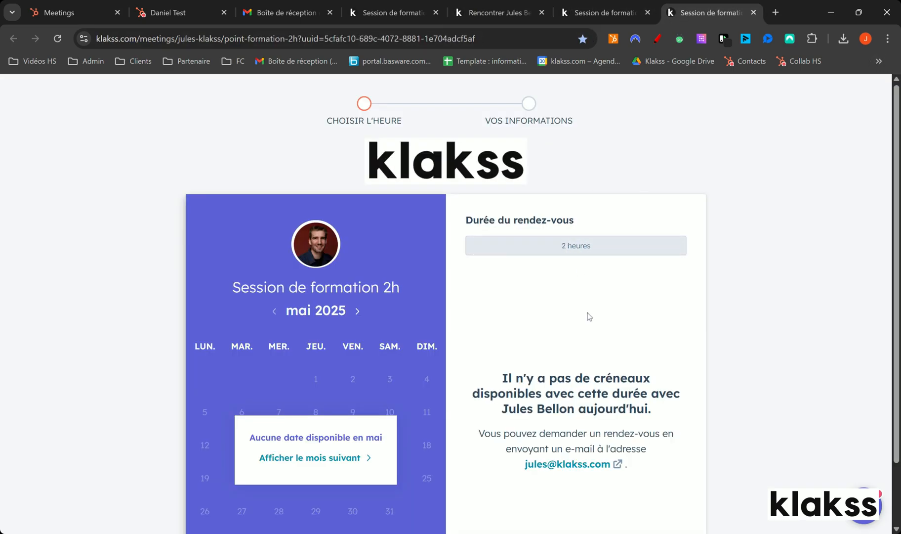
{"action": "left_click", "coordinate": [541, 13]}
{"action": "left_click", "coordinate": [542, 13]}
{"action": "left_click", "coordinate": [542, 12]}
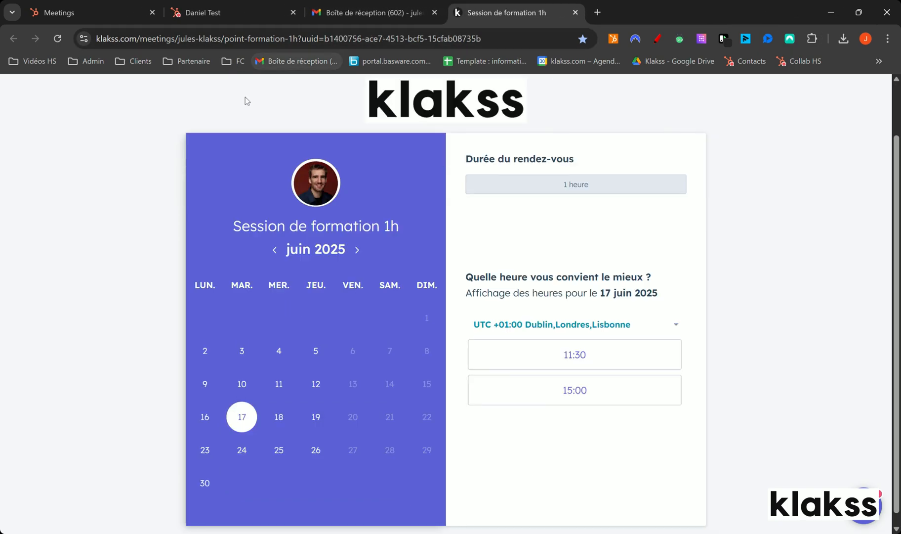
{"action": "left_click", "coordinate": [94, 12]}
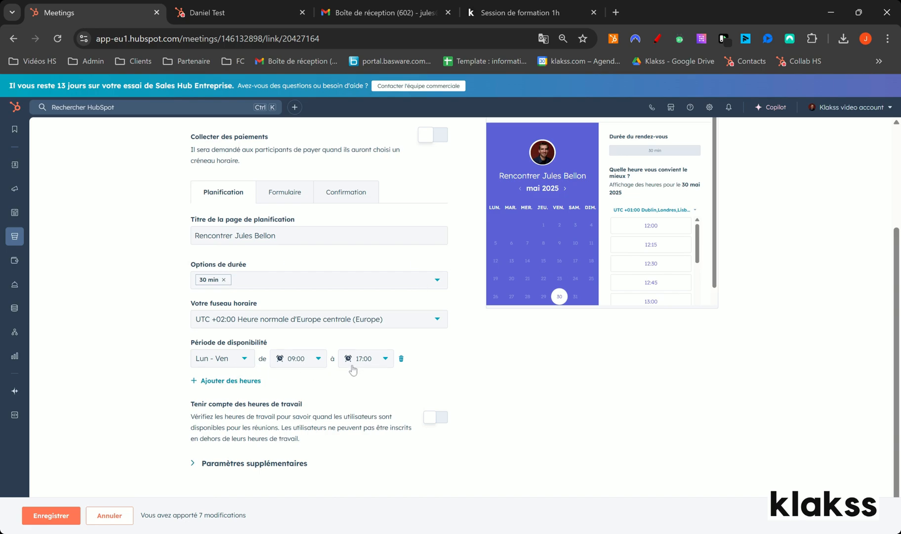
Set the Lun - Ven availability period to end at 12:00.
{"action": "left_click", "coordinate": [402, 358]}
{"action": "left_click", "coordinate": [223, 397]}
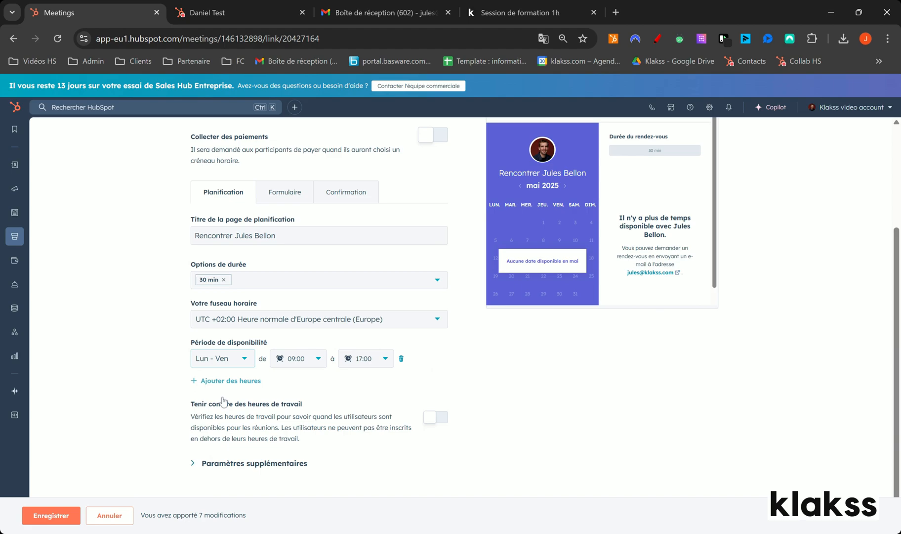
{"action": "left_click", "coordinate": [225, 361]}
{"action": "left_click", "coordinate": [384, 362]}
{"action": "scroll", "coordinate": [371, 417], "scroll_direction": "up", "scroll_amount": 6}
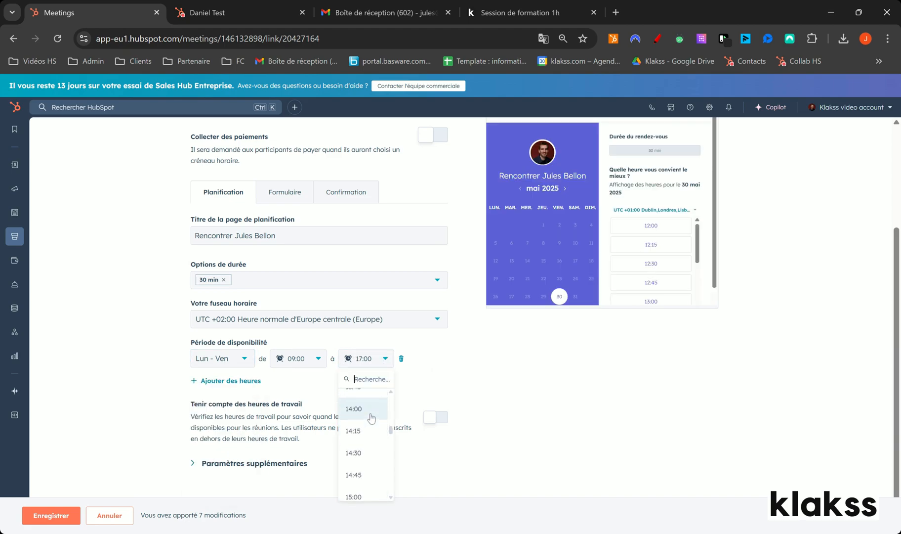
{"action": "scroll", "coordinate": [369, 426], "scroll_direction": "up", "scroll_amount": 3}
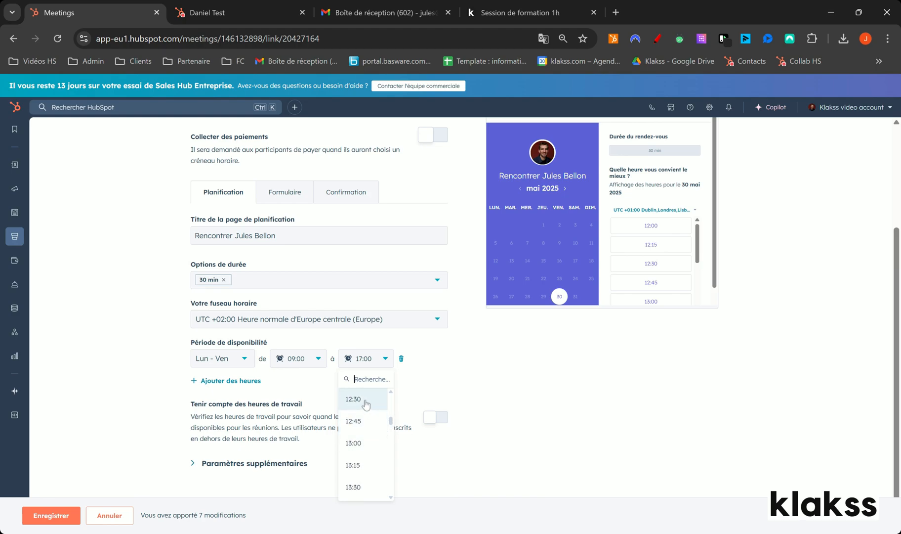
{"action": "left_click", "coordinate": [366, 476]}
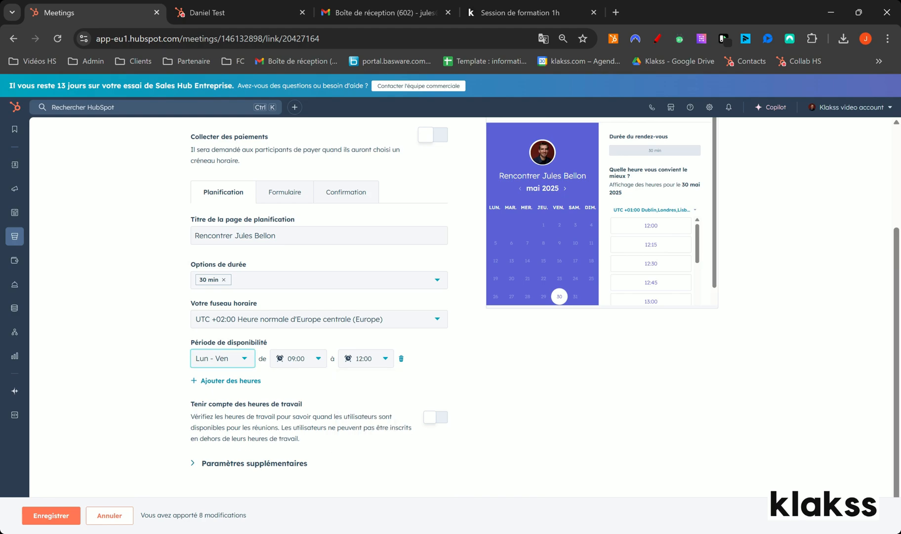
Add a second Lun - Ven availability period from 13:00 to 17:00.
{"action": "left_click", "coordinate": [247, 381]}
{"action": "left_click", "coordinate": [301, 383]}
{"action": "scroll", "coordinate": [309, 457], "scroll_direction": "down", "scroll_amount": 3}
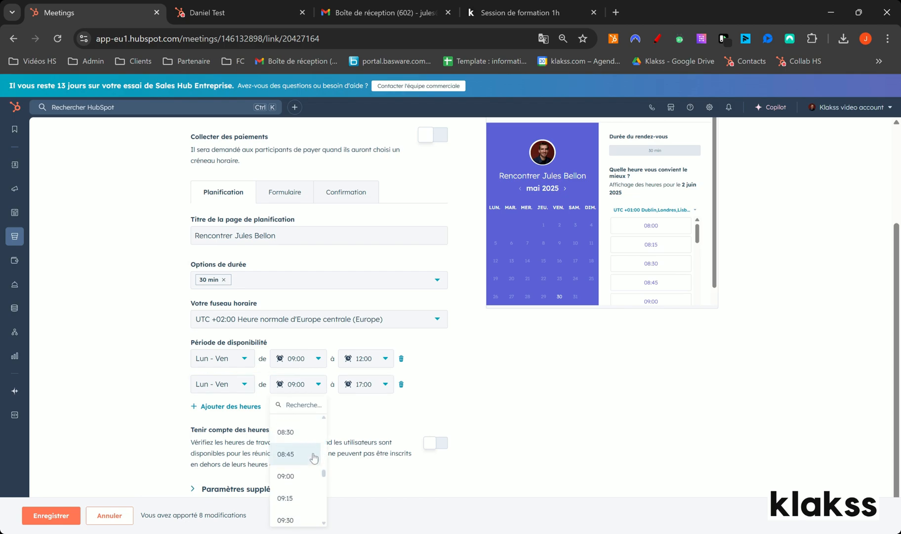
{"action": "scroll", "coordinate": [309, 460], "scroll_direction": "down", "scroll_amount": 5}
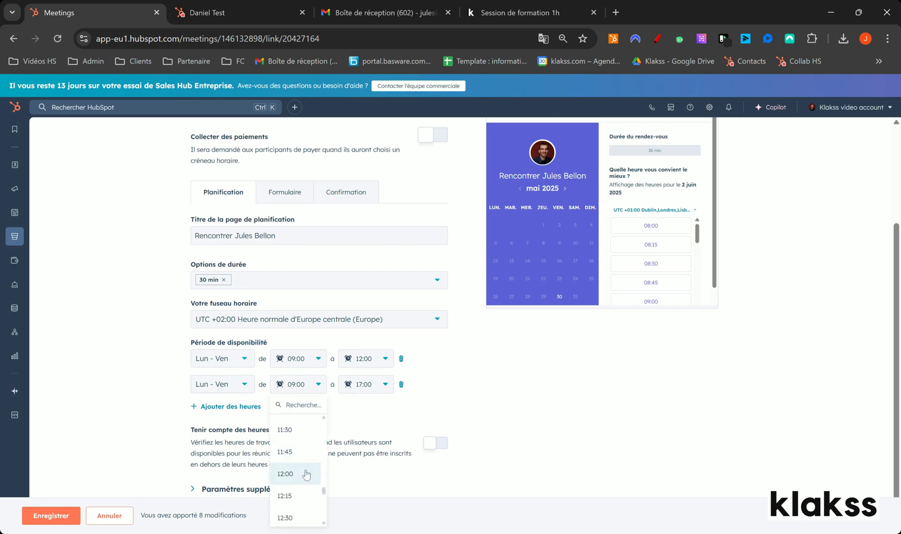
{"action": "left_click", "coordinate": [285, 499]}
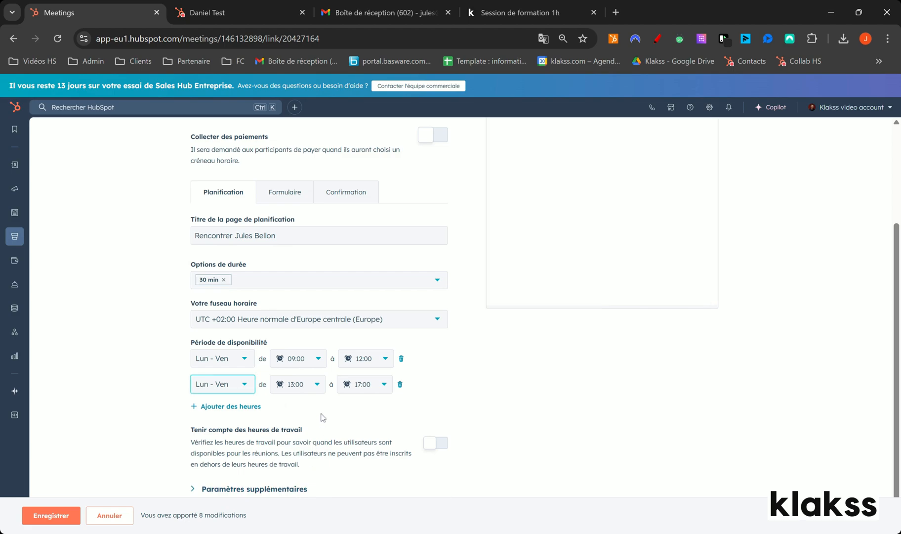
Remove the afternoon availability period and set the remaining Lun - Ven period to end at 17:00.
{"action": "left_click", "coordinate": [401, 385]}
{"action": "left_click", "coordinate": [385, 358]}
{"action": "scroll", "coordinate": [368, 435], "scroll_direction": "down", "scroll_amount": 2}
{"action": "scroll", "coordinate": [366, 462], "scroll_direction": "down", "scroll_amount": 5}
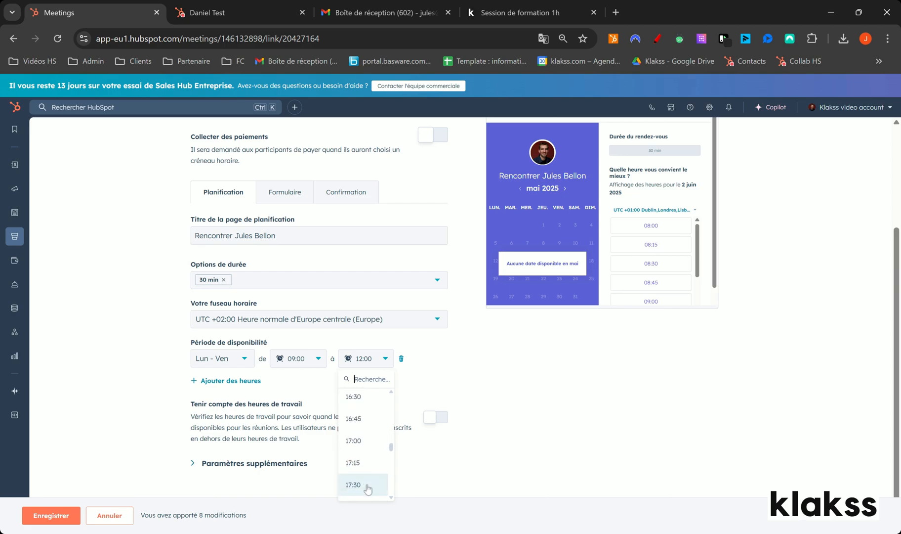
{"action": "left_click", "coordinate": [368, 440]}
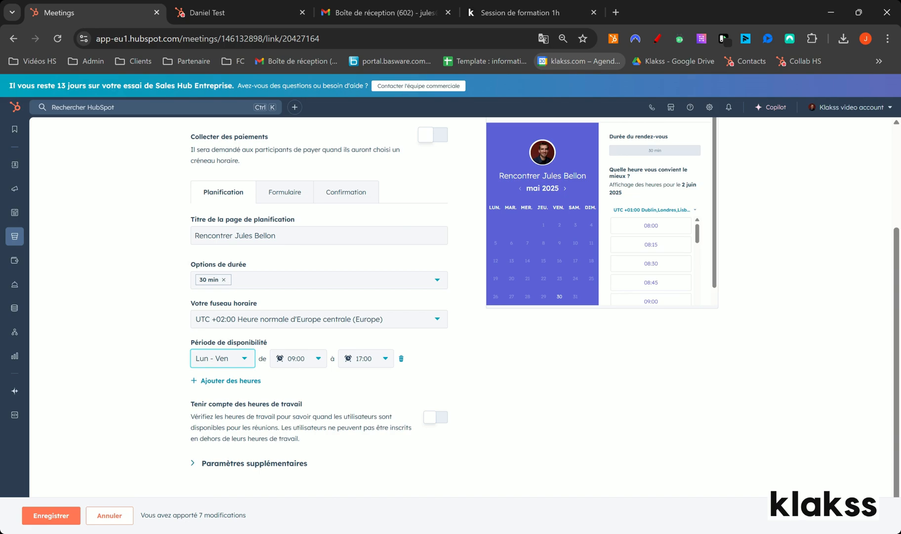
Restrict the existing 09:00 to 17:00 availability period to Lundi.
{"action": "left_click", "coordinate": [245, 362]}
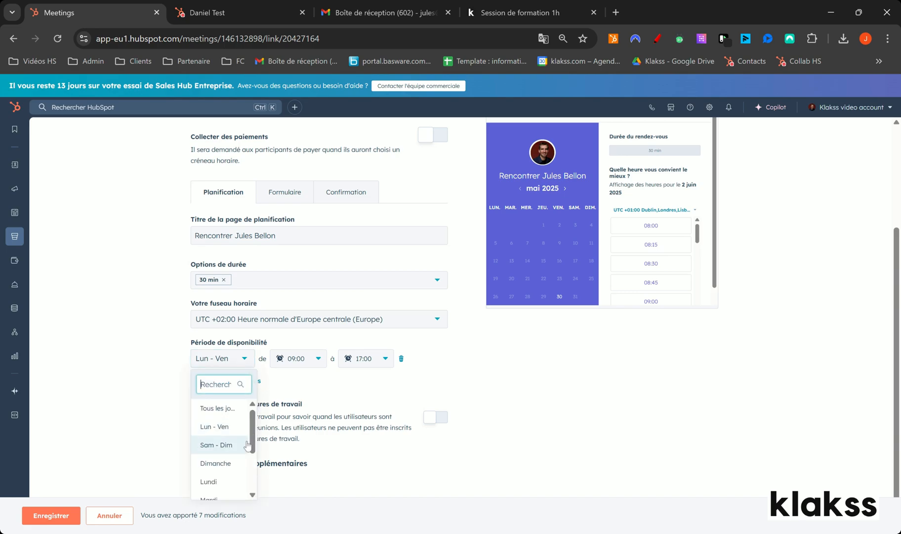
{"action": "scroll", "coordinate": [232, 447], "scroll_direction": "down", "scroll_amount": 1}
{"action": "left_click", "coordinate": [224, 450]}
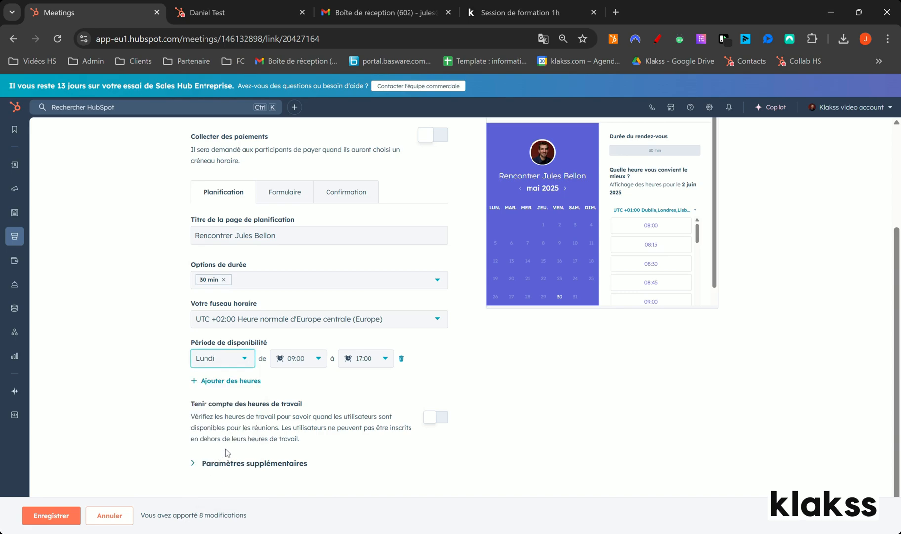
Add a Mardi availability period from 09:00 to 12:00, plus a further Lun - Ven period from 09:00 to 17:00.
{"action": "left_click", "coordinate": [228, 381]}
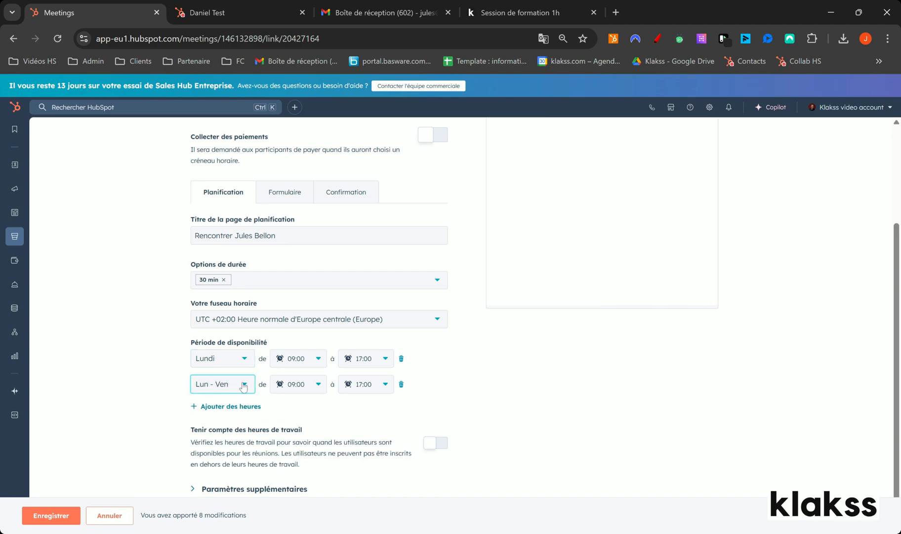
{"action": "left_click", "coordinate": [243, 387]}
{"action": "scroll", "coordinate": [213, 527], "scroll_direction": "down", "scroll_amount": 1}
{"action": "left_click", "coordinate": [212, 486]}
{"action": "left_click", "coordinate": [365, 384]}
{"action": "scroll", "coordinate": [366, 489], "scroll_direction": "up", "scroll_amount": 6}
{"action": "left_click", "coordinate": [354, 440]}
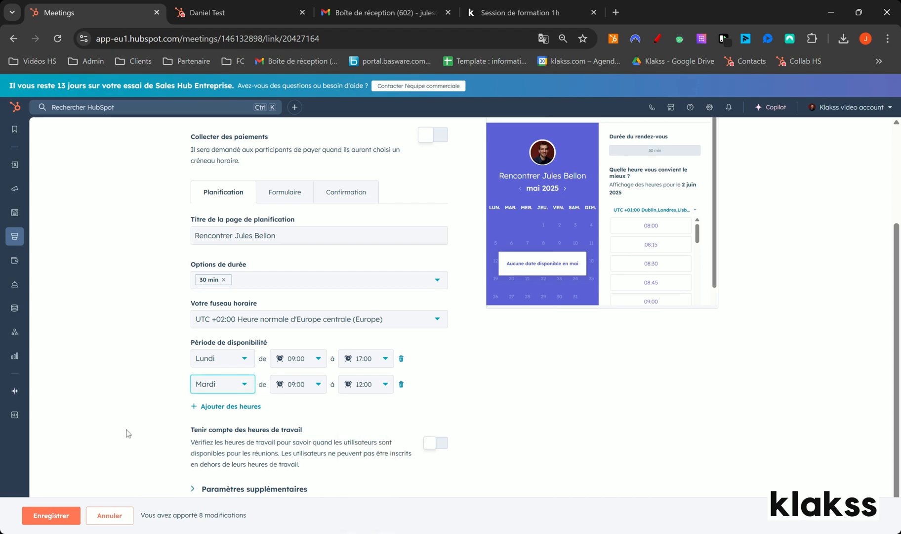
{"action": "left_click", "coordinate": [225, 406]}
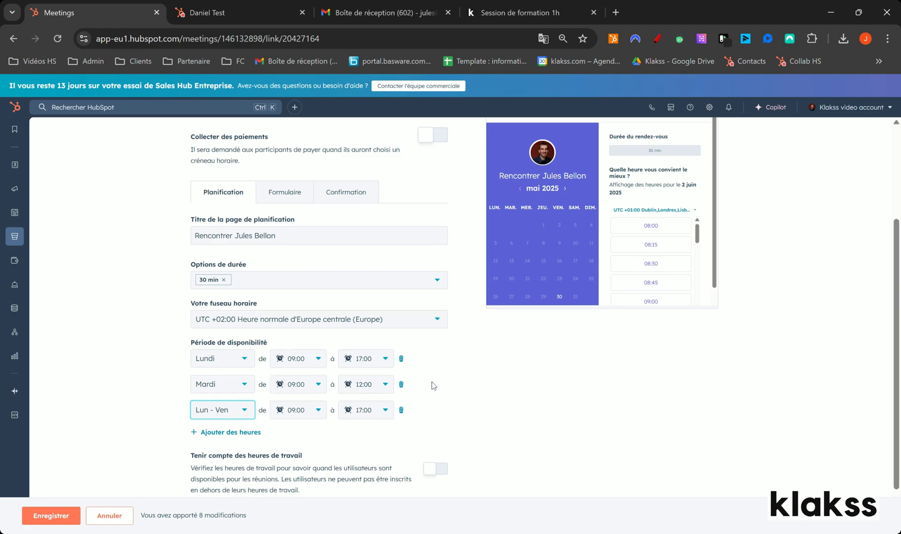
Expand the additional scheduling settings and set the continuous booking window to 8 weeks.
{"action": "scroll", "coordinate": [432, 380], "scroll_direction": "down", "scroll_amount": 1}
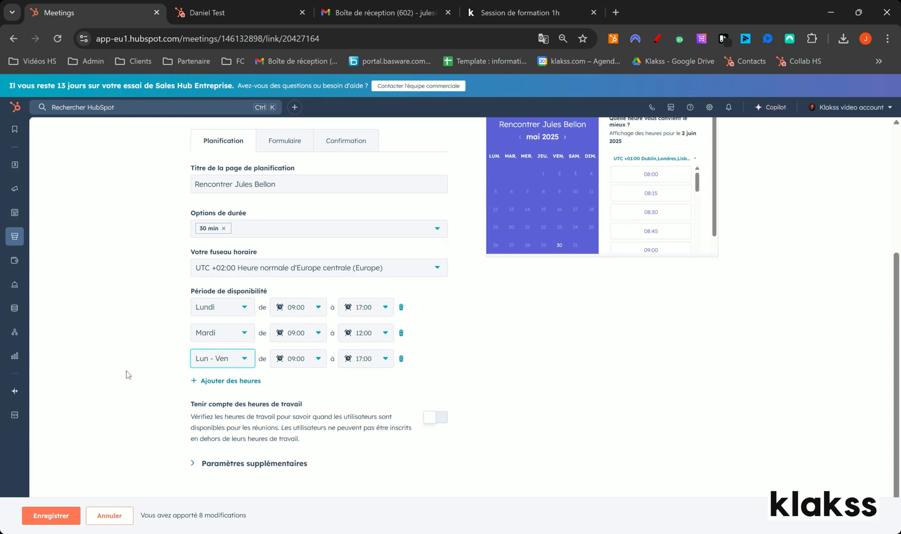
{"action": "left_click", "coordinate": [284, 465]}
{"action": "scroll", "coordinate": [199, 389], "scroll_direction": "down", "scroll_amount": 2}
{"action": "scroll", "coordinate": [193, 388], "scroll_direction": "down", "scroll_amount": 2}
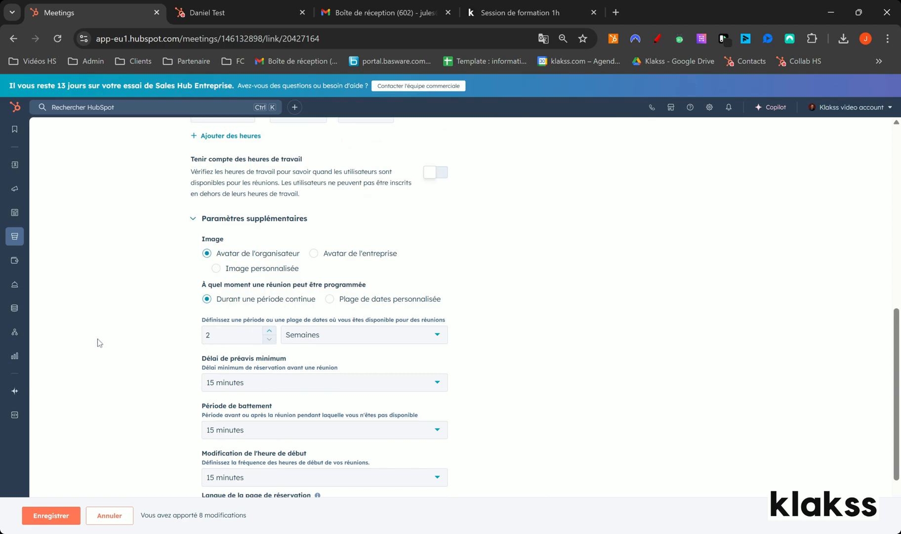
{"action": "left_click_drag", "start_coordinate": [212, 335], "coordinate": [199, 332]}
{"action": "type", "text": "8"}
{"action": "left_click", "coordinate": [194, 327]}
Set the minimum booking notice to 1 jour and the buffer time to "Aucune période de battement".
{"action": "left_click", "coordinate": [433, 382]}
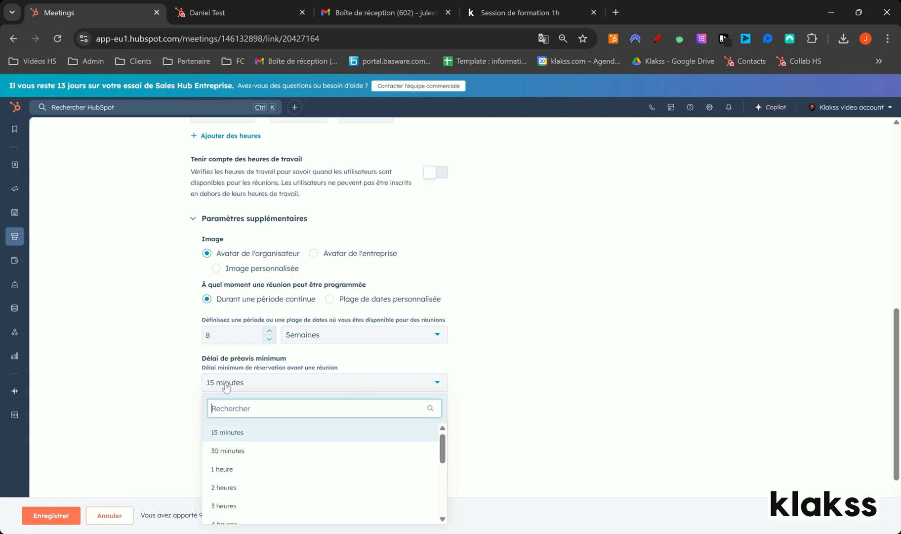
{"action": "left_click_drag", "start_coordinate": [443, 449], "coordinate": [443, 482]}
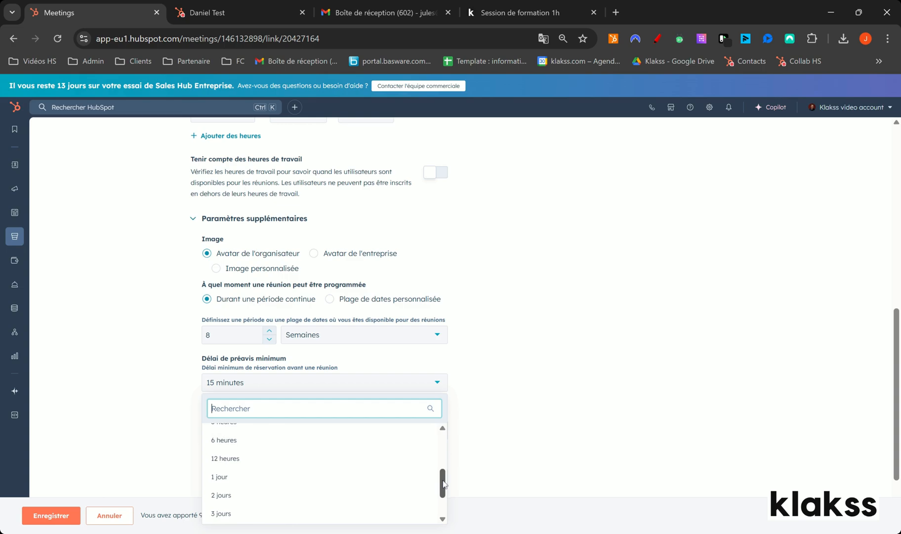
{"action": "left_click", "coordinate": [248, 478]}
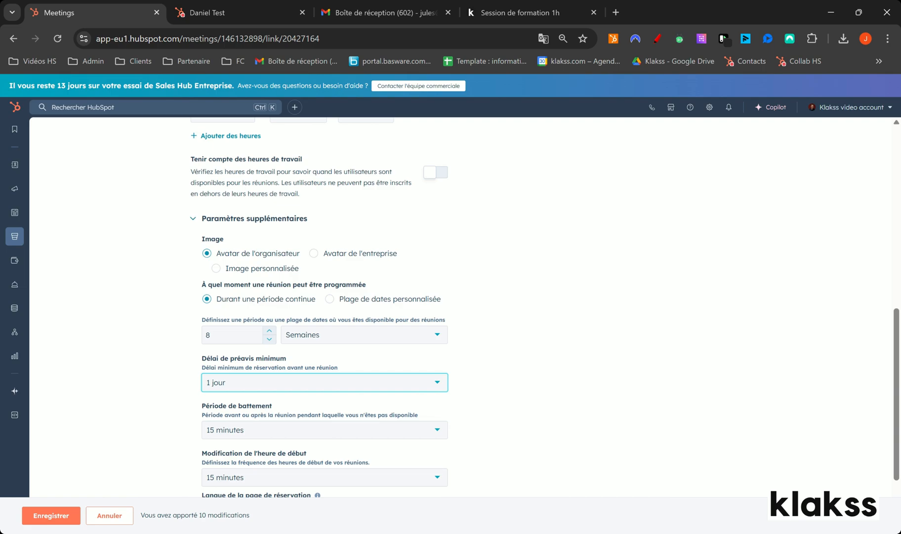
{"action": "left_click_drag", "start_coordinate": [894, 337], "coordinate": [891, 370]}
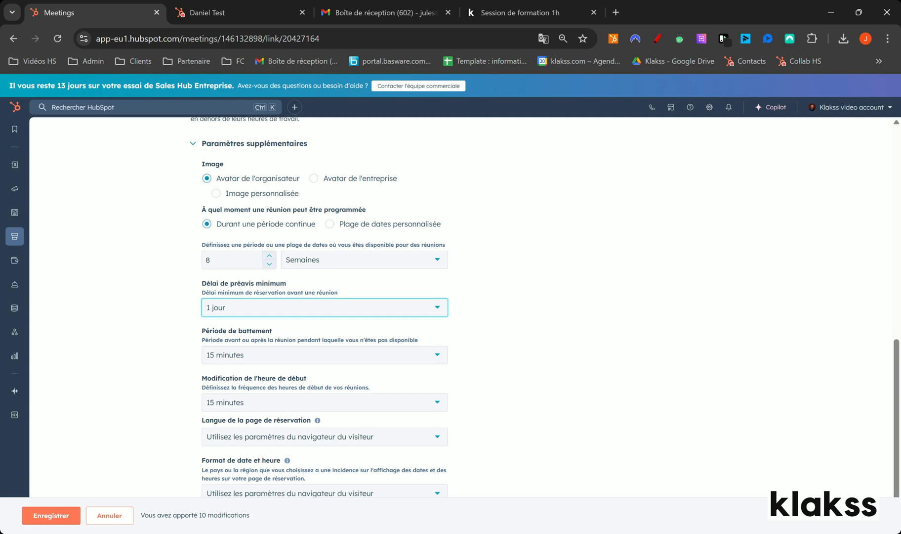
{"action": "left_click", "coordinate": [230, 359]}
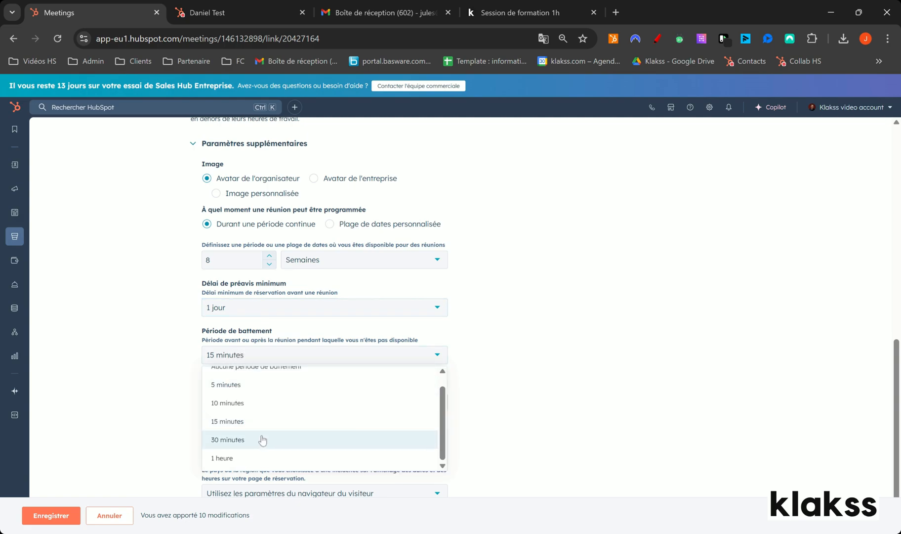
{"action": "scroll", "coordinate": [261, 432], "scroll_direction": "up", "scroll_amount": 1}
{"action": "left_click", "coordinate": [283, 380]}
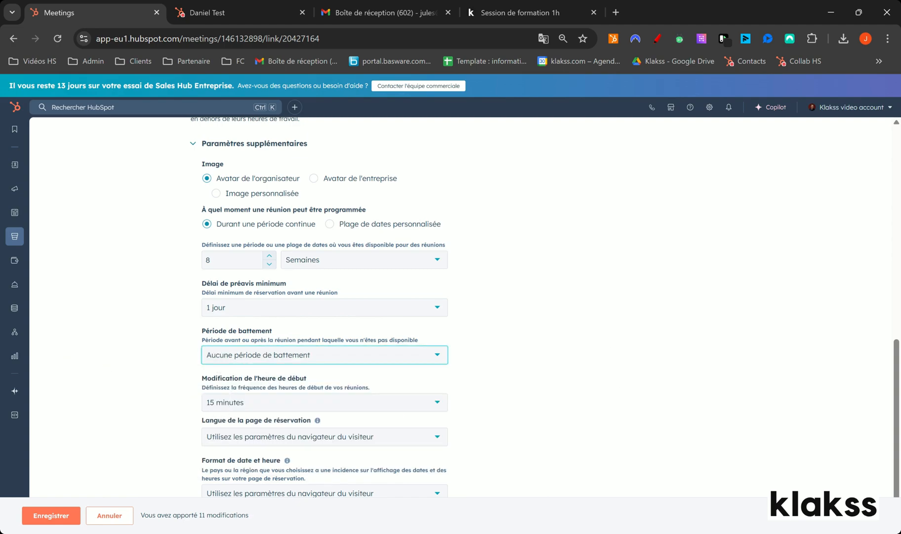
Add the required contact property "Nom de l'entreprise" to the booking form.
{"action": "scroll", "coordinate": [473, 357], "scroll_direction": "up", "scroll_amount": 9}
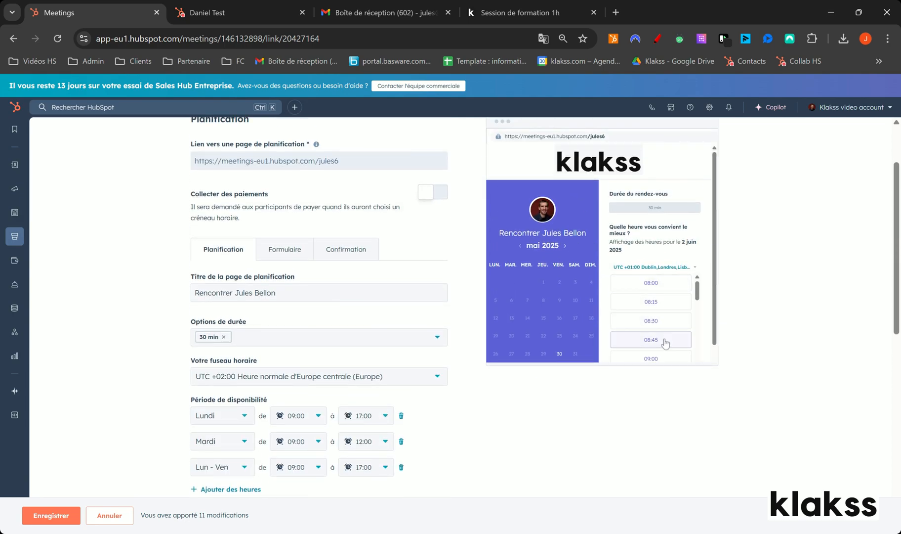
{"action": "scroll", "coordinate": [668, 365], "scroll_direction": "down", "scroll_amount": 5}
{"action": "scroll", "coordinate": [537, 418], "scroll_direction": "down", "scroll_amount": 10}
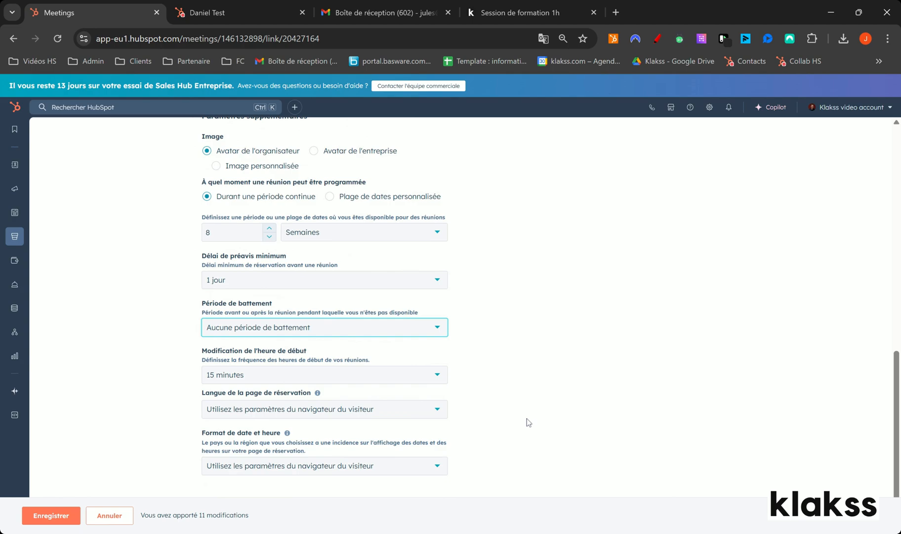
{"action": "scroll", "coordinate": [526, 418], "scroll_direction": "up", "scroll_amount": 10}
{"action": "scroll", "coordinate": [523, 425], "scroll_direction": "up", "scroll_amount": 3}
{"action": "left_click", "coordinate": [271, 338]}
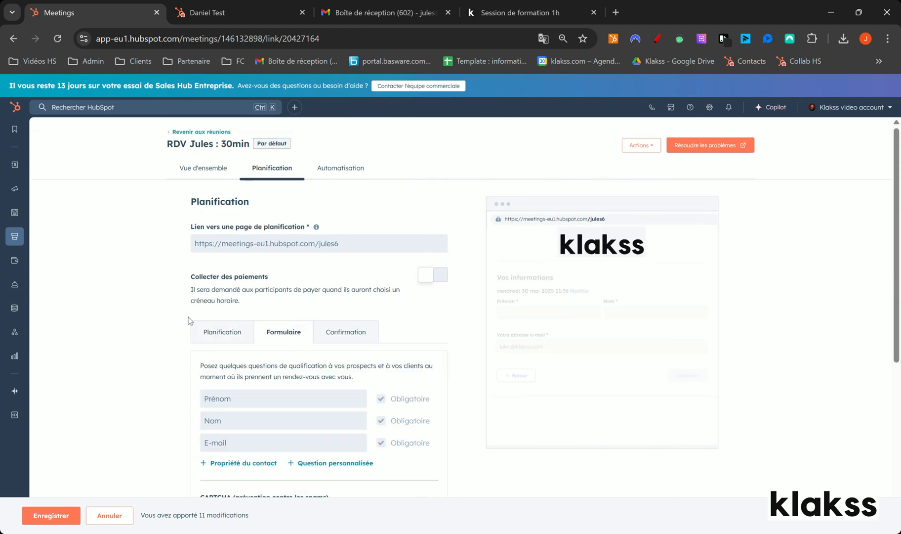
{"action": "scroll", "coordinate": [197, 316], "scroll_direction": "down", "scroll_amount": 3}
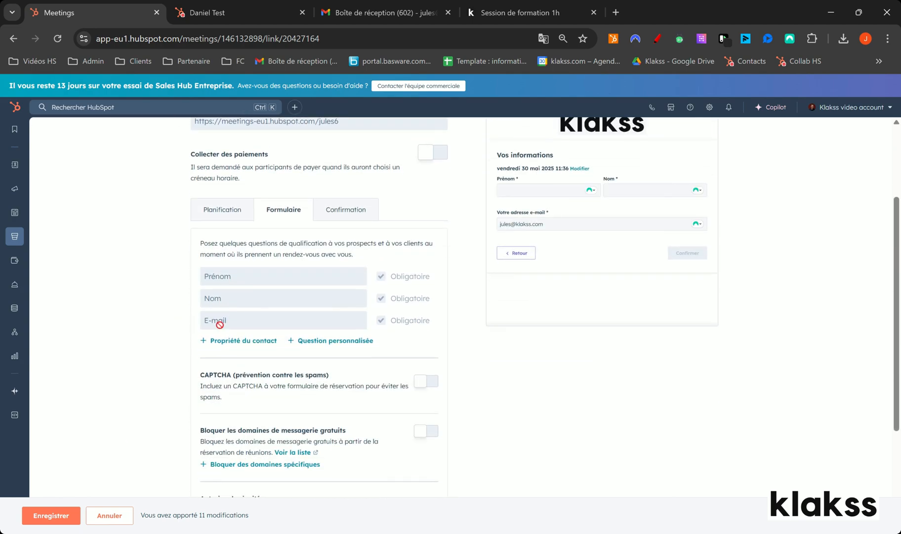
{"action": "left_click", "coordinate": [251, 341]}
{"action": "left_click", "coordinate": [253, 361]}
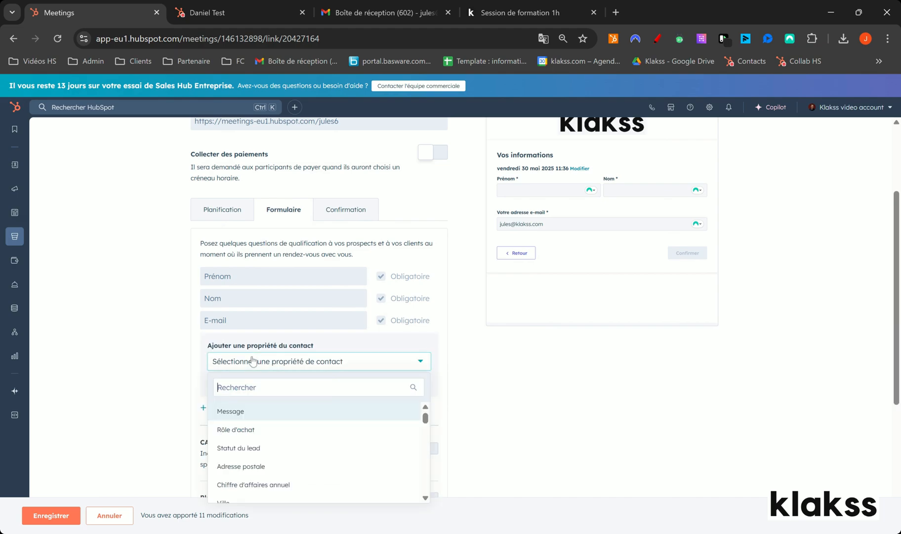
{"action": "type", "text": "nom"}
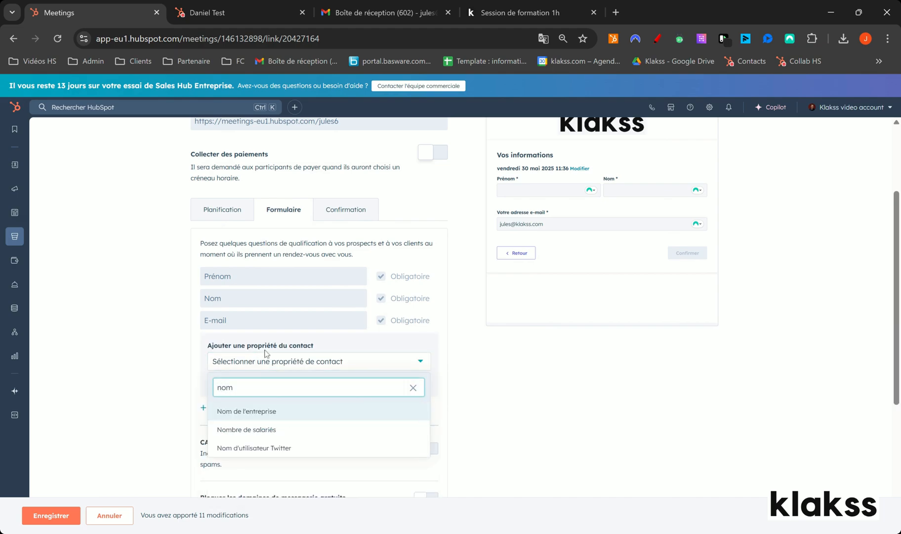
{"action": "left_click", "coordinate": [273, 415]}
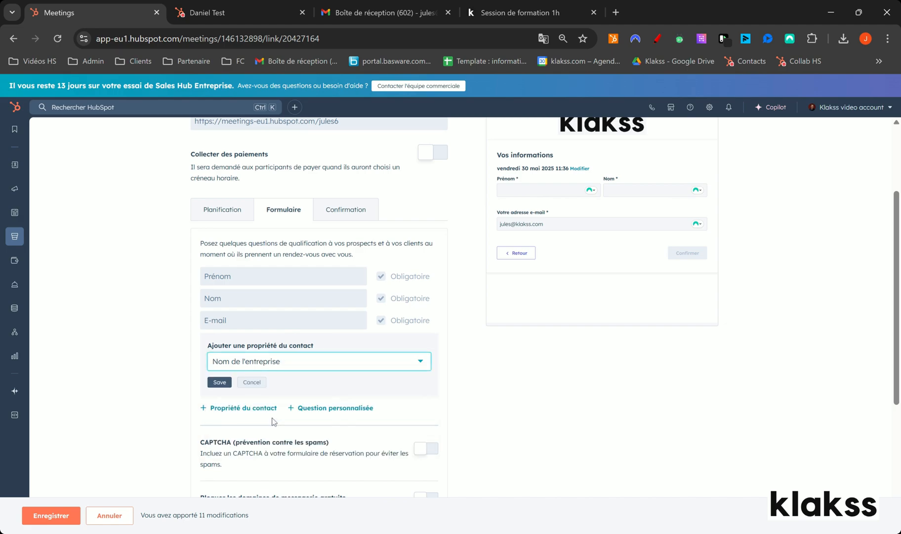
{"action": "left_click", "coordinate": [223, 382]}
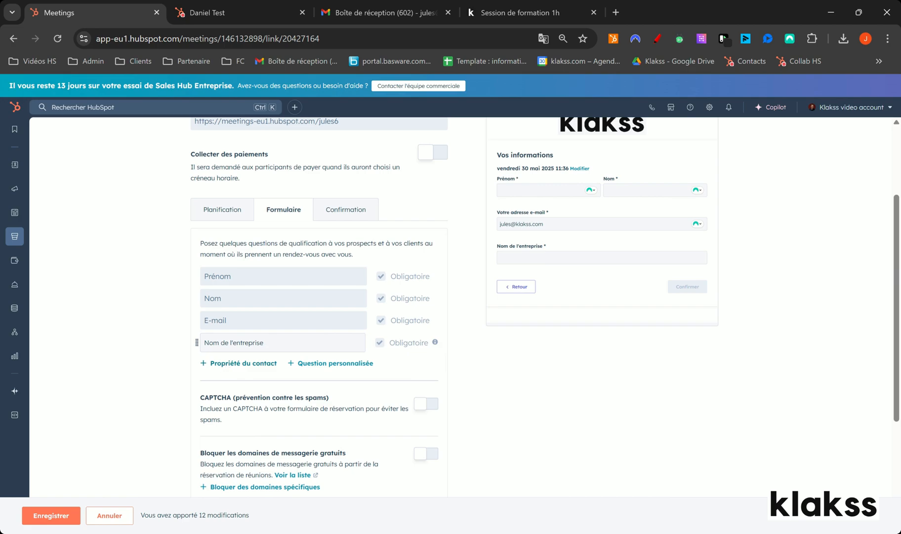
Add the contact property "Numéro de téléphone" to the booking form as a required field.
{"action": "left_click", "coordinate": [232, 362]}
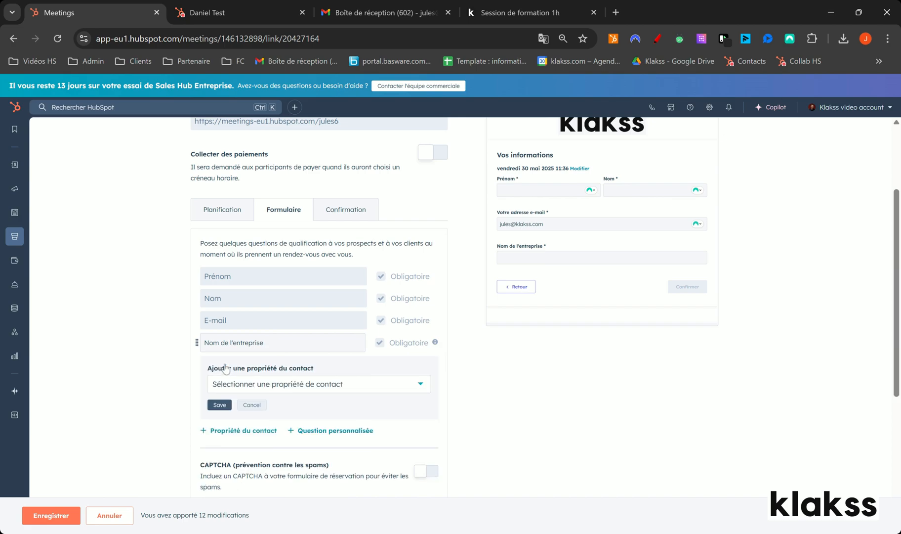
{"action": "left_click", "coordinate": [239, 384]}
{"action": "type", "text": "tél"}
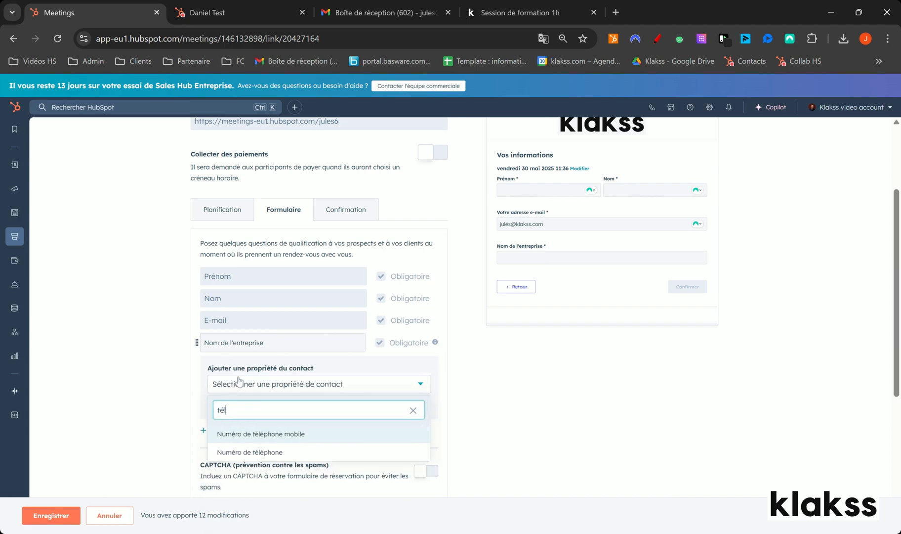
{"action": "left_click", "coordinate": [267, 452]}
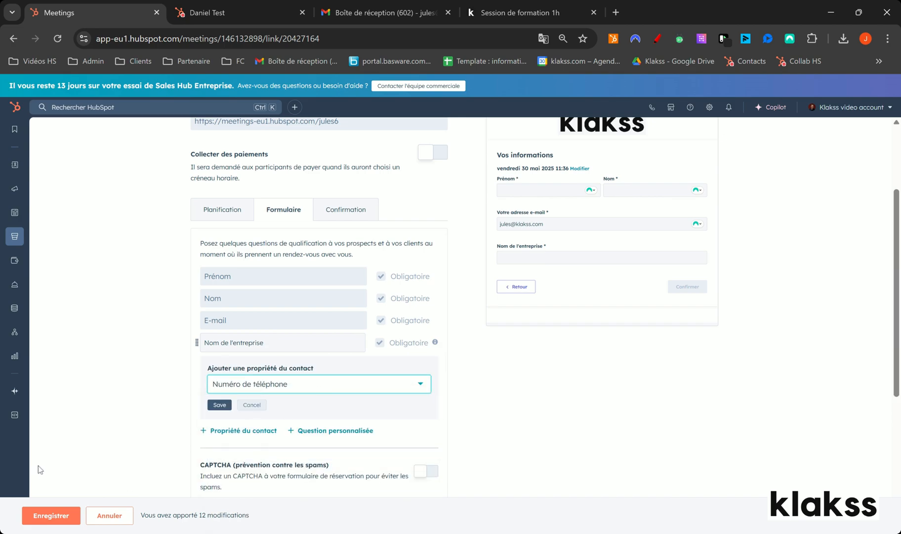
{"action": "left_click", "coordinate": [217, 411]}
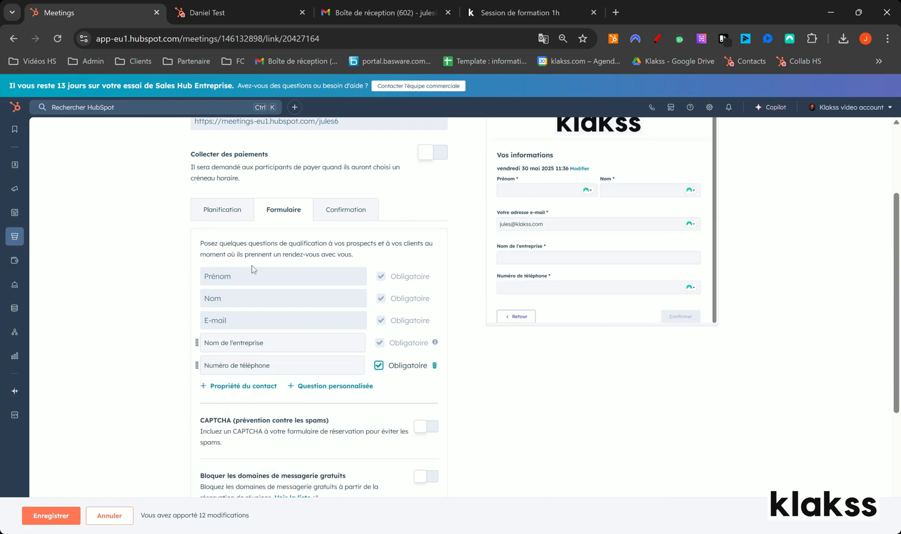
Add the required custom question "Vos attentes sur ce RDV" to the booking form.
{"action": "scroll", "coordinate": [287, 378], "scroll_direction": "down", "scroll_amount": 1}
{"action": "scroll", "coordinate": [287, 378], "scroll_direction": "down", "scroll_amount": 1}
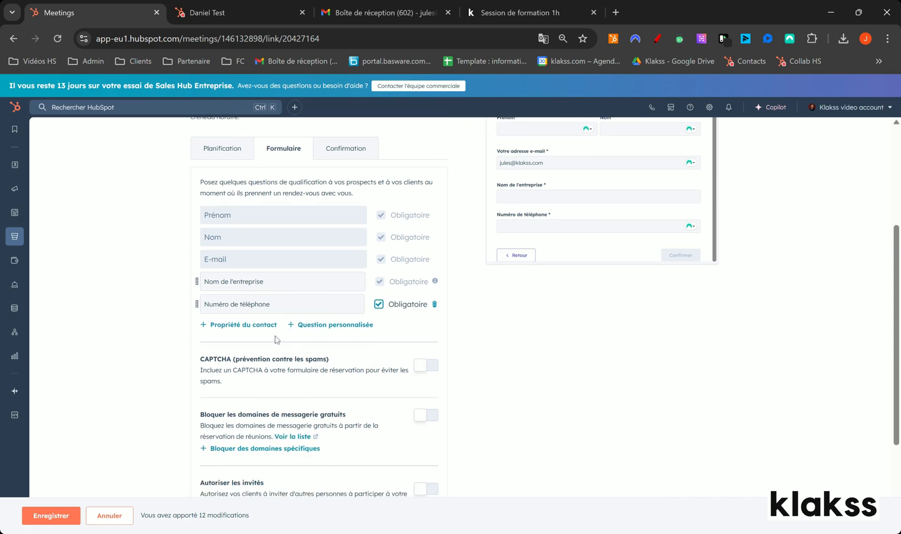
{"action": "left_click", "coordinate": [368, 327]}
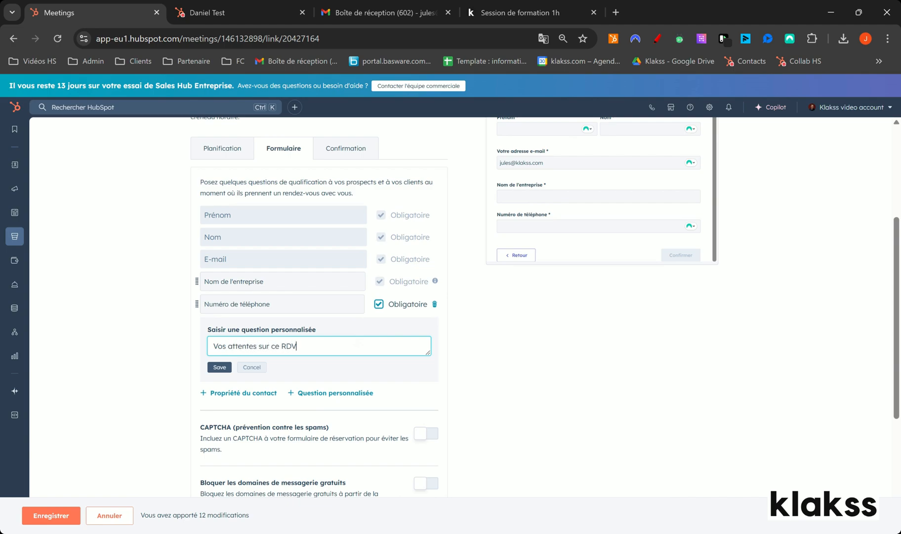
{"action": "left_click", "coordinate": [219, 366]}
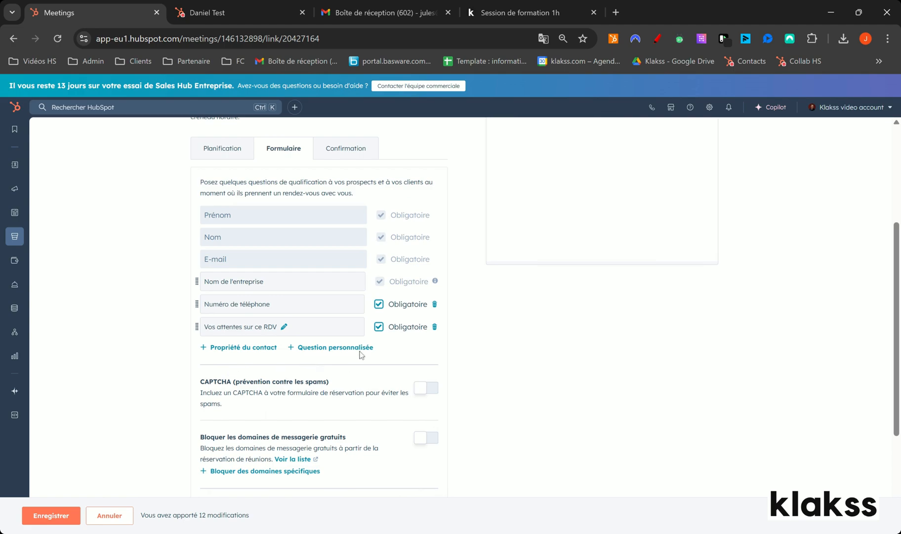
{"action": "left_click", "coordinate": [379, 331]}
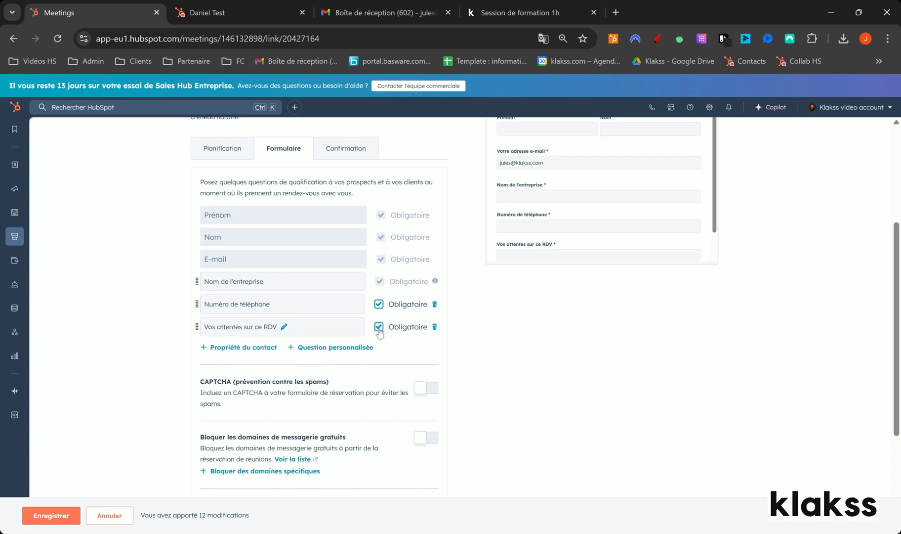
Review the booking form's CAPTCHA and free email domain blocking options.
{"action": "scroll", "coordinate": [444, 386], "scroll_direction": "down", "scroll_amount": 1}
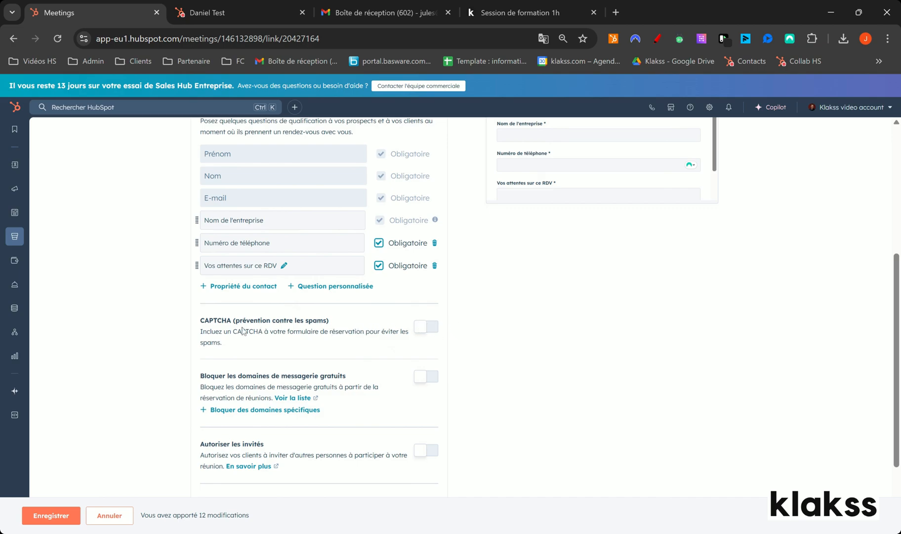
{"action": "left_click_drag", "start_coordinate": [205, 320], "coordinate": [227, 320]}
{"action": "scroll", "coordinate": [419, 323], "scroll_direction": "down", "scroll_amount": 2}
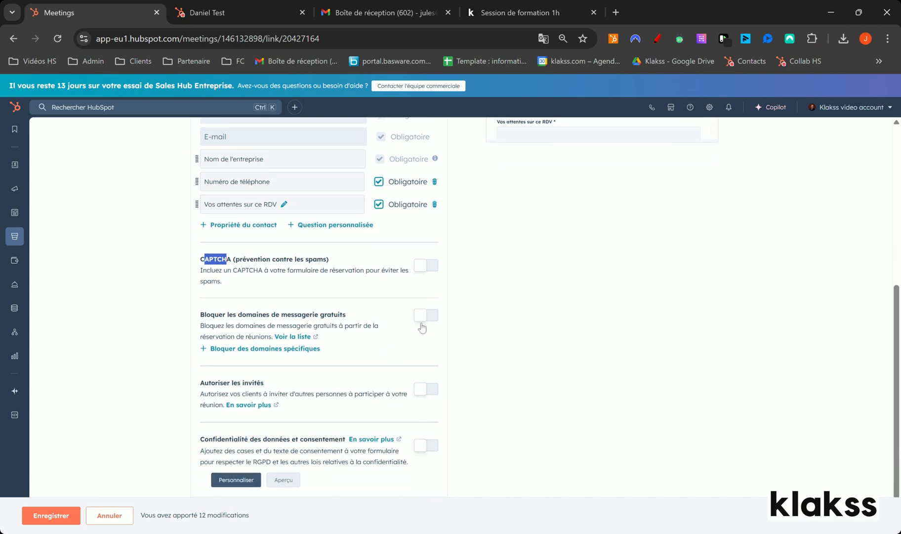
{"action": "left_click", "coordinate": [227, 316]}
{"action": "left_click_drag", "start_coordinate": [233, 314], "coordinate": [314, 314]}
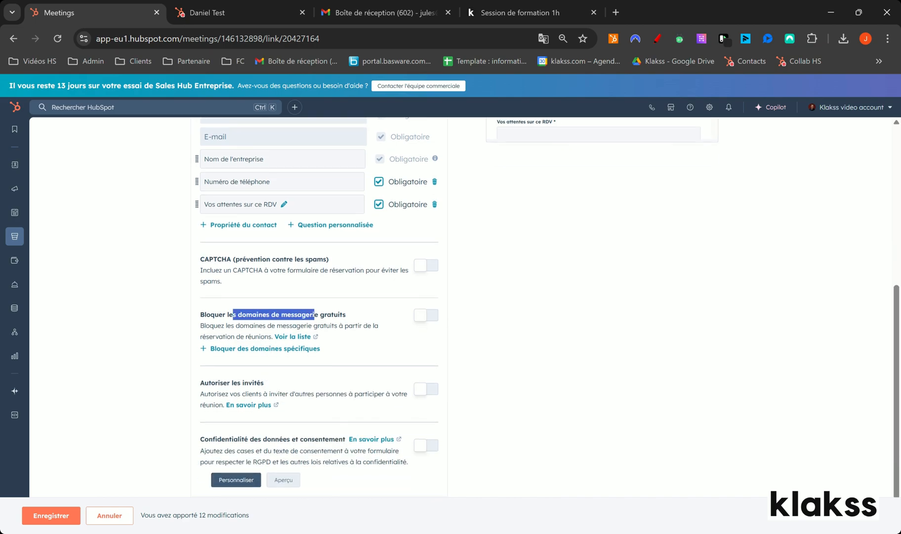
{"action": "scroll", "coordinate": [208, 257], "scroll_direction": "up", "scroll_amount": 3}
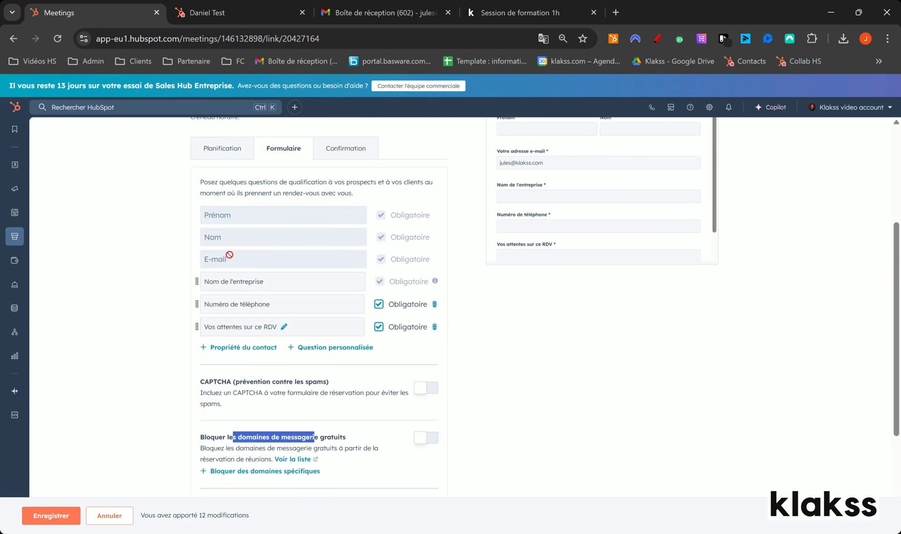
{"action": "scroll", "coordinate": [201, 271], "scroll_direction": "down", "scroll_amount": 3}
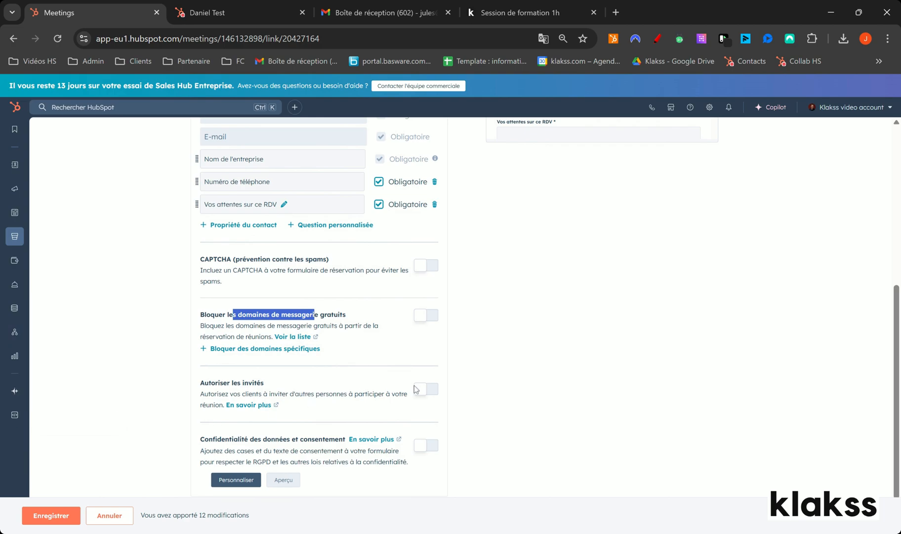
Allow guests and enable data privacy and consent on the booking form.
{"action": "scroll", "coordinate": [417, 389], "scroll_direction": "down", "scroll_amount": 2}
{"action": "left_click", "coordinate": [425, 342]}
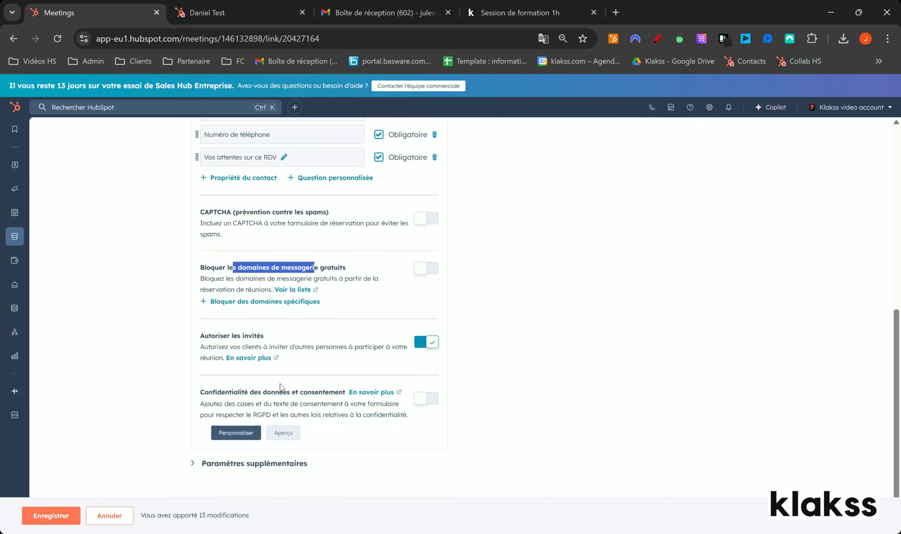
{"action": "scroll", "coordinate": [512, 398], "scroll_direction": "up", "scroll_amount": 7}
{"action": "scroll", "coordinate": [534, 383], "scroll_direction": "down", "scroll_amount": 2}
{"action": "scroll", "coordinate": [473, 427], "scroll_direction": "down", "scroll_amount": 7}
{"action": "left_click", "coordinate": [426, 397]}
Inspect the form preview's guest and data privacy sections, ticking the communications consent checkbox there.
{"action": "scroll", "coordinate": [698, 368], "scroll_direction": "up", "scroll_amount": 5}
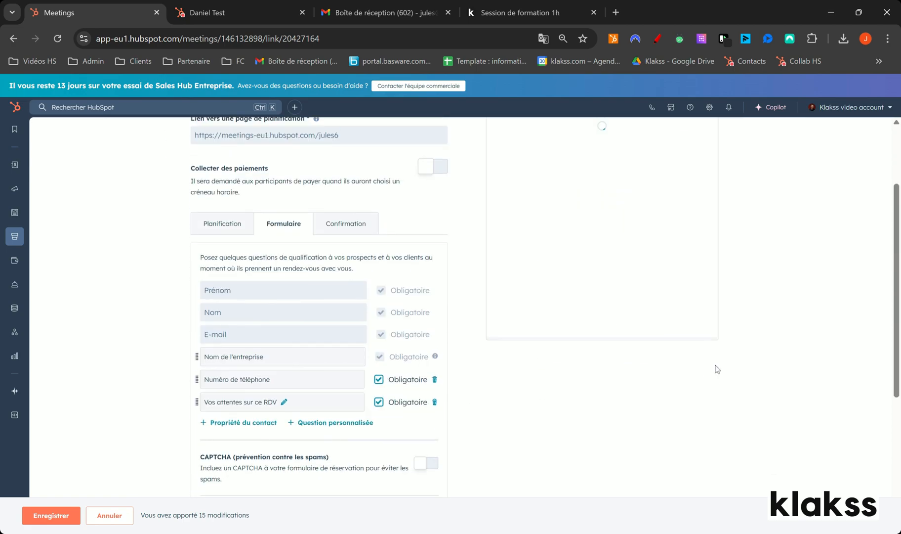
{"action": "scroll", "coordinate": [612, 243], "scroll_direction": "down", "scroll_amount": 1}
{"action": "left_click", "coordinate": [510, 237]}
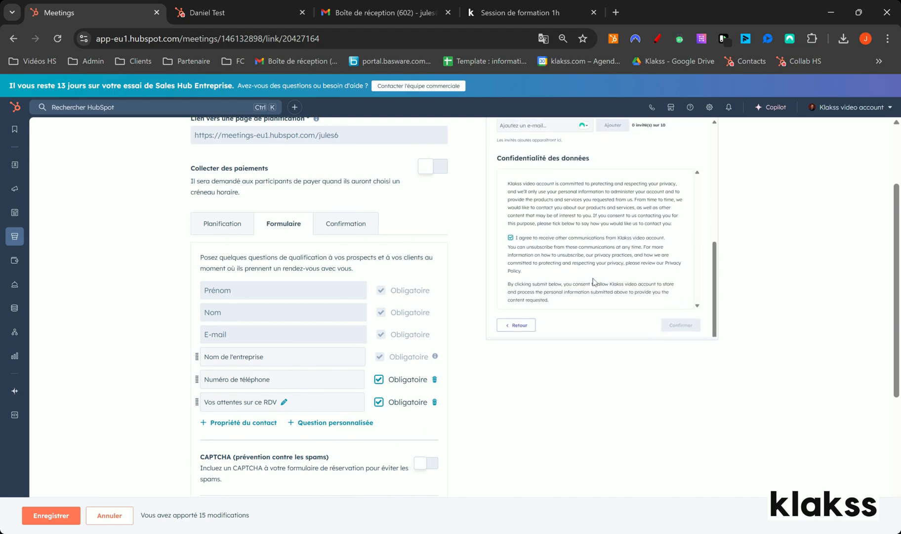
{"action": "scroll", "coordinate": [639, 418], "scroll_direction": "down", "scroll_amount": 5}
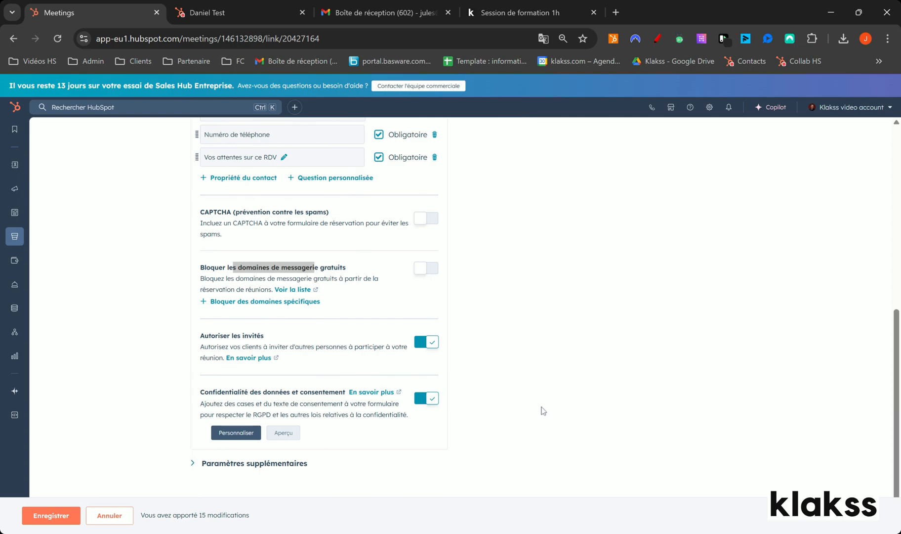
Enable the pre-meeting reminder email in the automation settings and schedule it 3 heures avant.
{"action": "scroll", "coordinate": [544, 410], "scroll_direction": "up", "scroll_amount": 7}
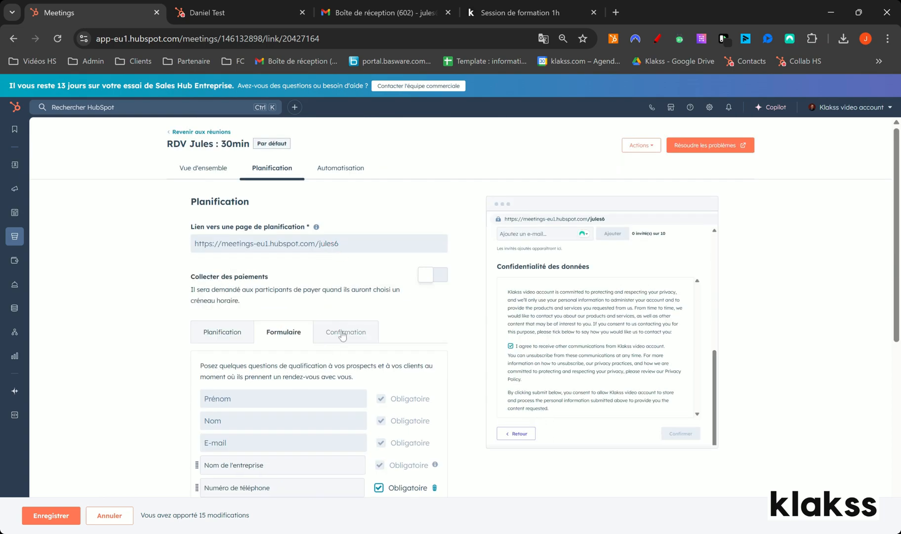
{"action": "left_click", "coordinate": [335, 170]}
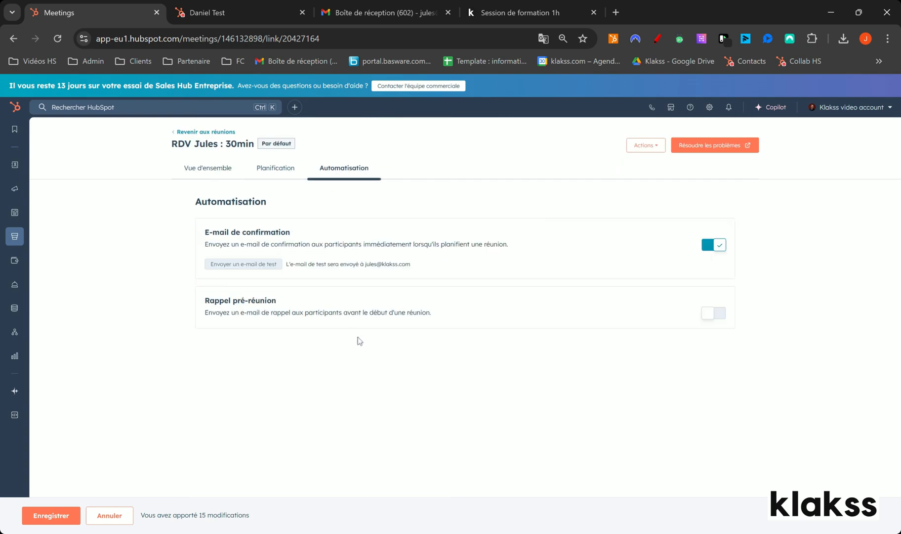
{"action": "left_click_drag", "start_coordinate": [212, 232], "coordinate": [271, 244]}
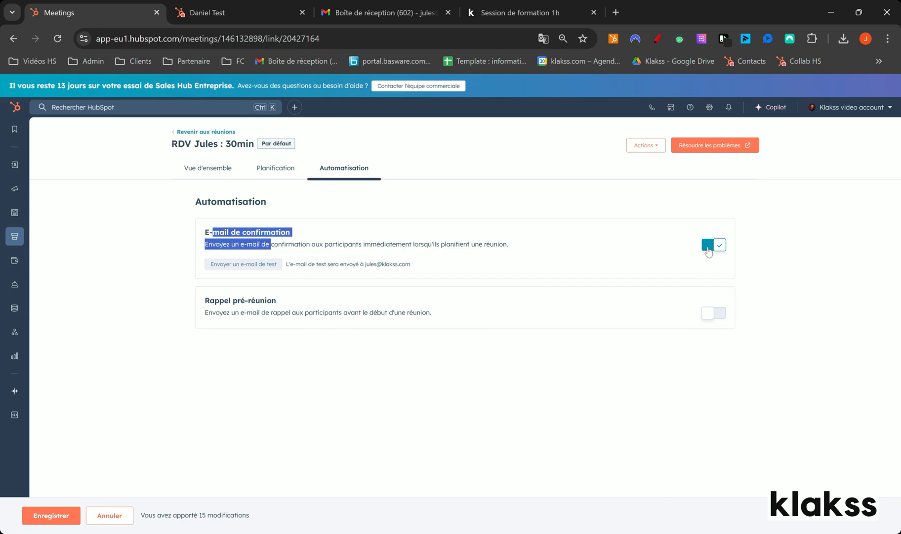
{"action": "left_click", "coordinate": [717, 315]}
{"action": "left_click", "coordinate": [212, 349]}
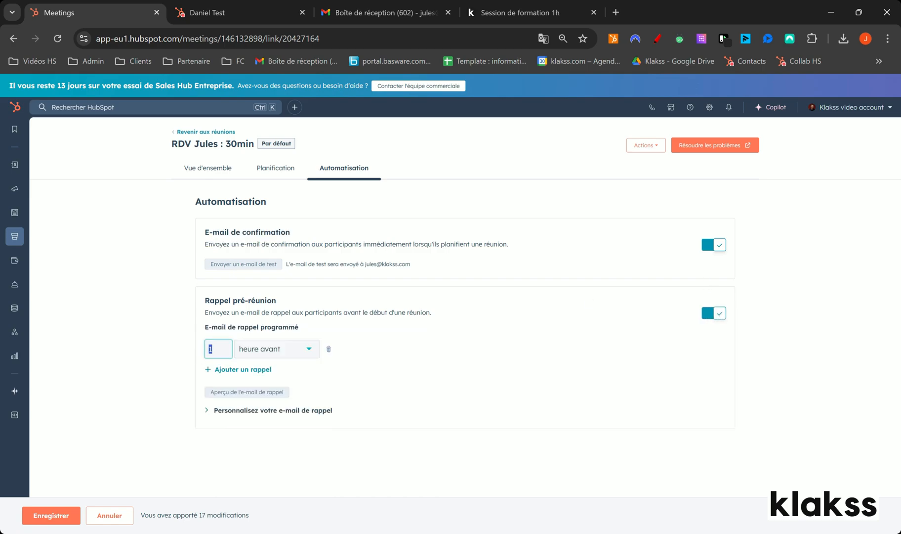
{"action": "type", "text": "3"}
Add a second reminder email scheduled 2 jours avant and save the scheduling page.
{"action": "left_click", "coordinate": [223, 378]}
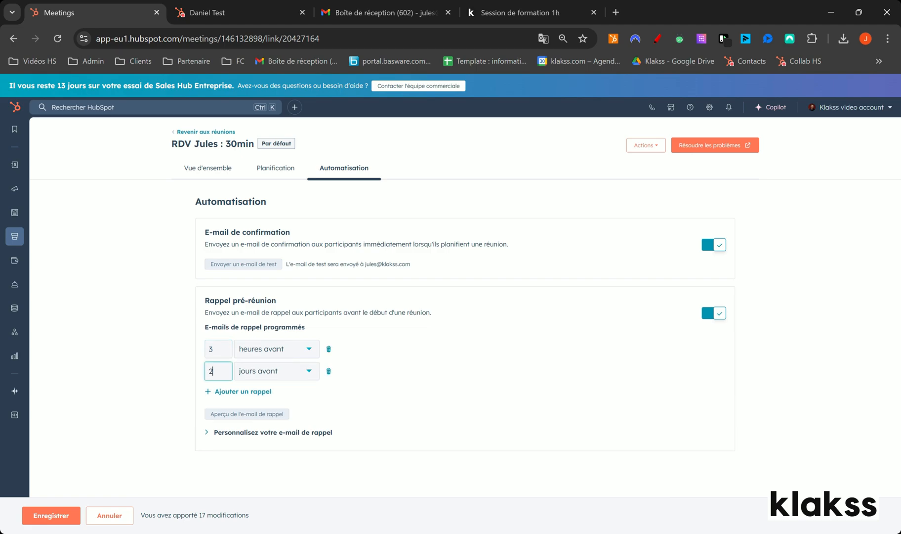
{"action": "type", "text": "2"}
{"action": "left_click", "coordinate": [61, 508]}
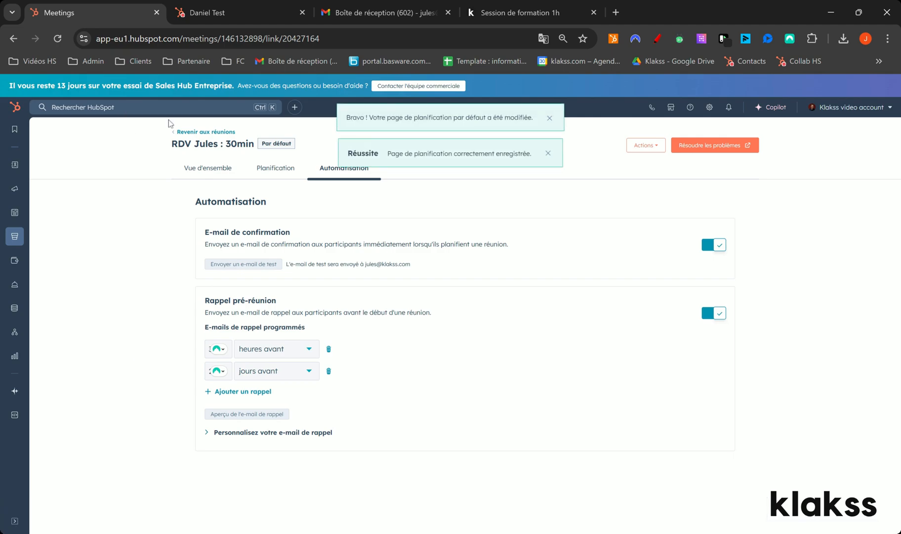
Return to the meetings list and view the live "Session de formation 1h" booking page in a separate tab.
{"action": "left_click", "coordinate": [195, 132]}
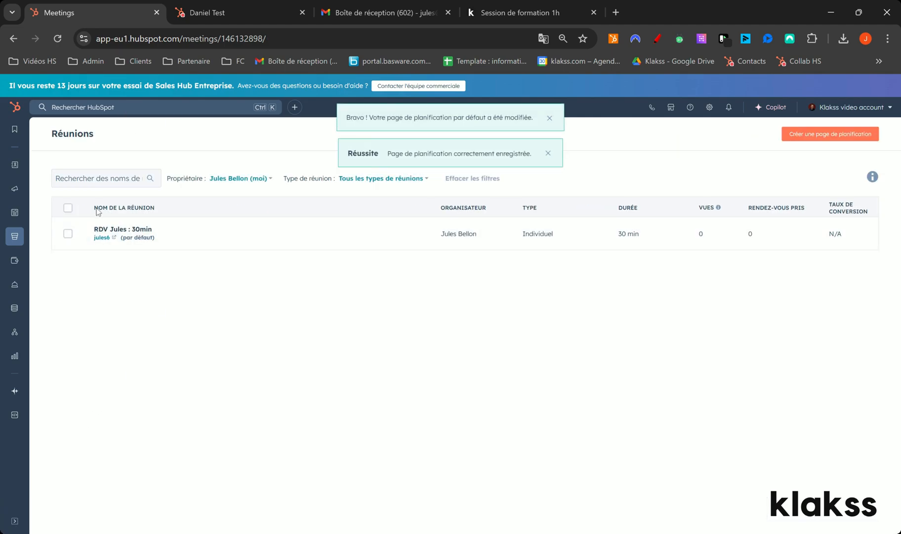
{"action": "mouse_move", "coordinate": [145, 249]}
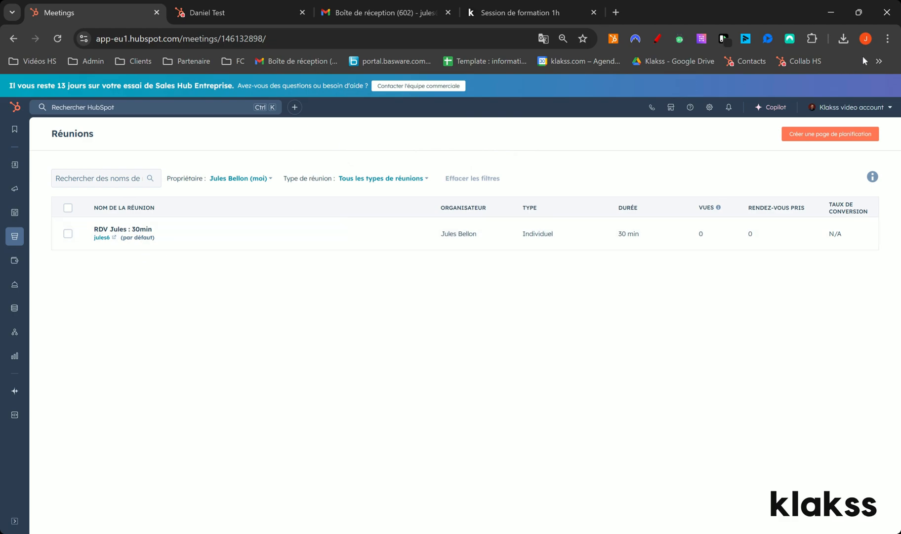
{"action": "middle_click", "coordinate": [880, 61]}
{"action": "left_click_drag", "start_coordinate": [616, 12], "coordinate": [230, 14]}
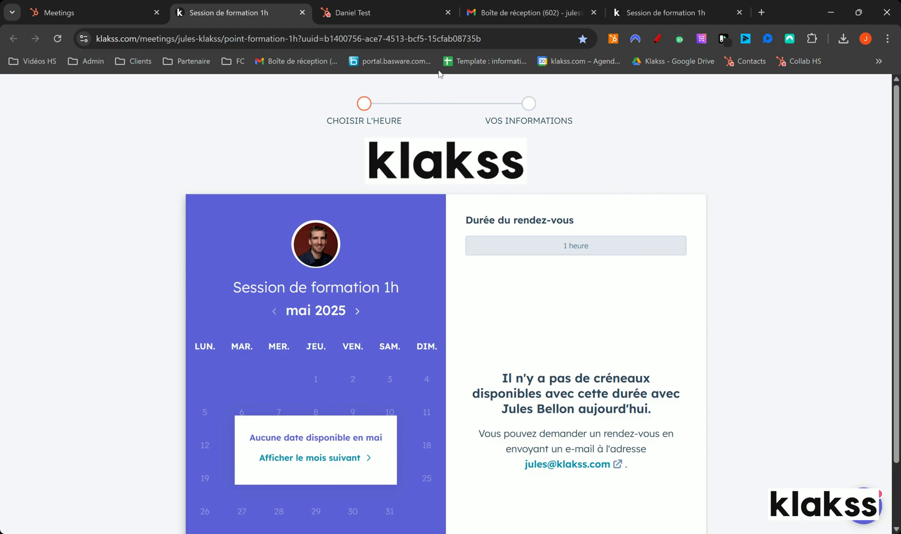
{"action": "left_click", "coordinate": [74, 12]}
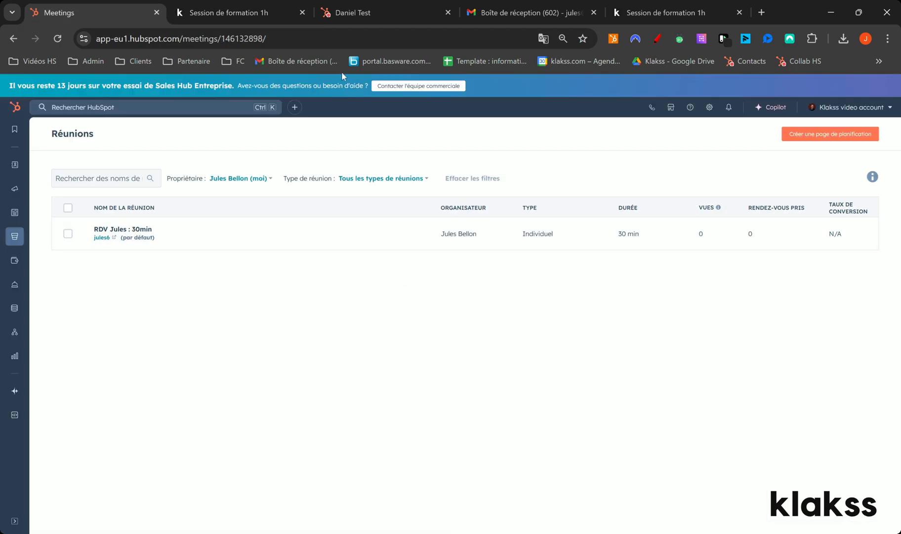
Switch to the test contact's HubSpot record, reload it and start a new email to the contact.
{"action": "left_click", "coordinate": [352, 13]}
{"action": "left_click", "coordinate": [58, 39]}
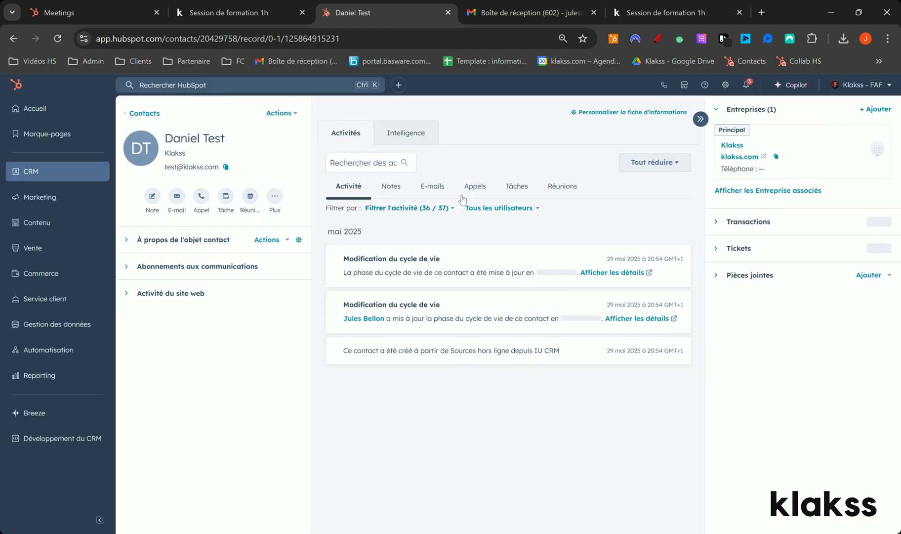
{"action": "left_click", "coordinate": [429, 189]}
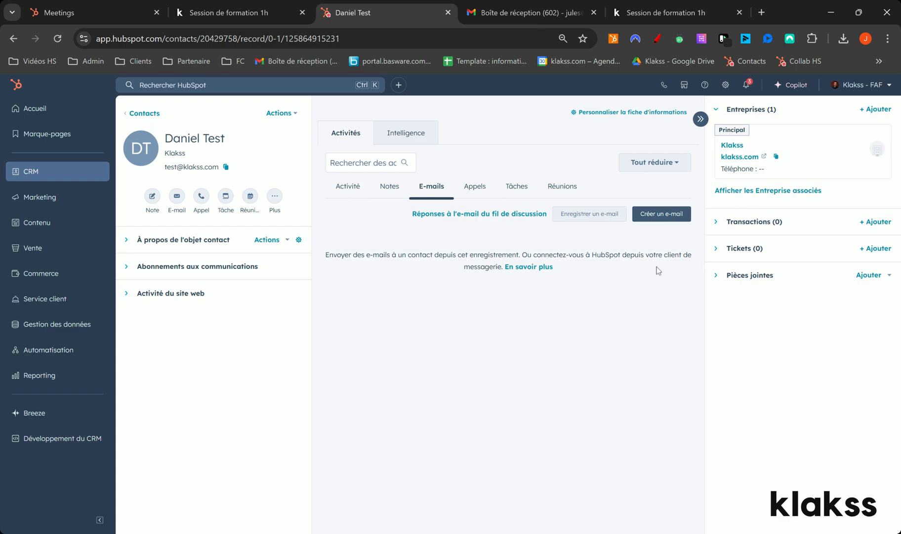
{"action": "left_click", "coordinate": [660, 216]}
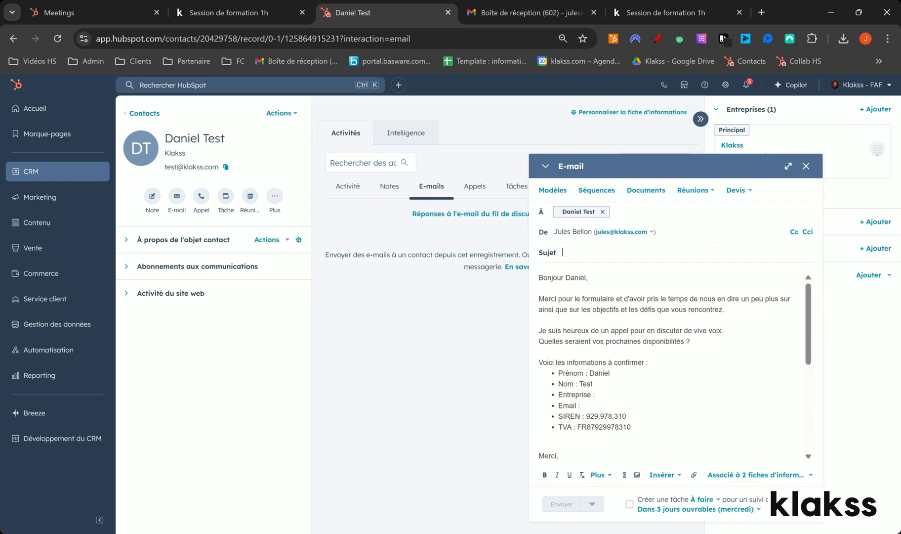
Clear the prefilled email body and insert the "Prise de RDV RELANCE" template instead.
{"action": "left_click_drag", "start_coordinate": [563, 457], "coordinate": [489, 260]}
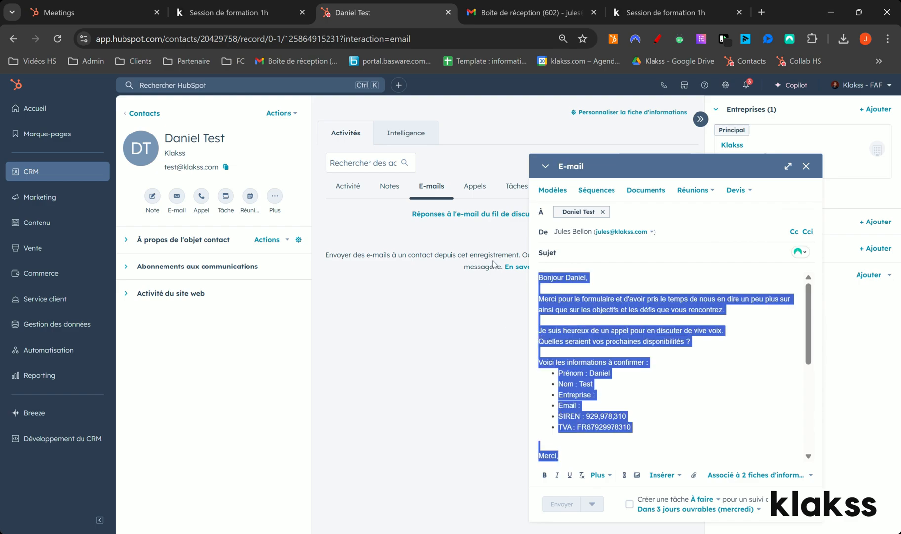
{"action": "key", "text": "BackSpace"}
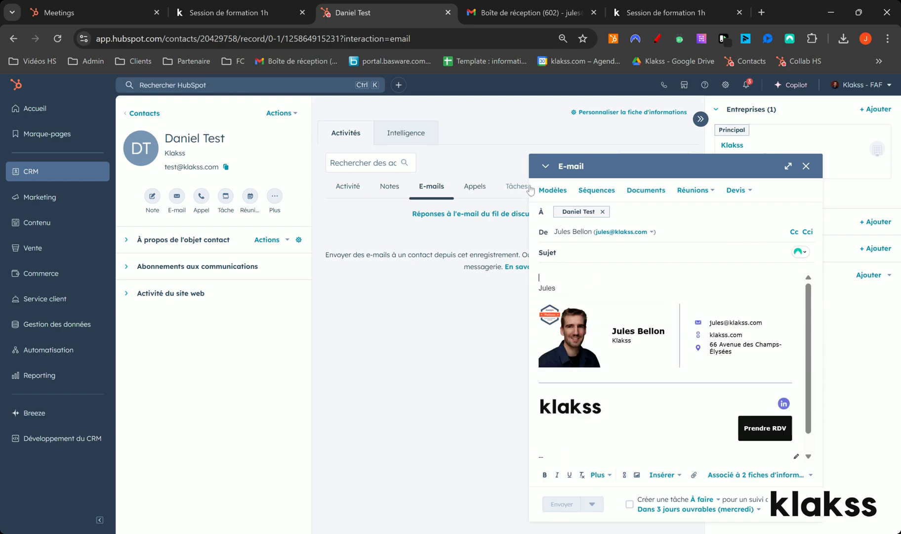
{"action": "left_click", "coordinate": [547, 190]}
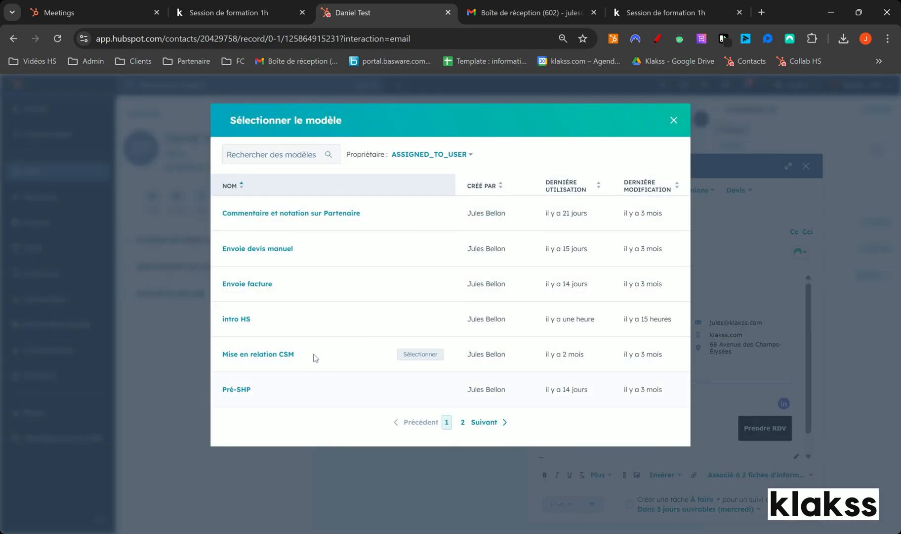
{"action": "left_click", "coordinate": [463, 423]}
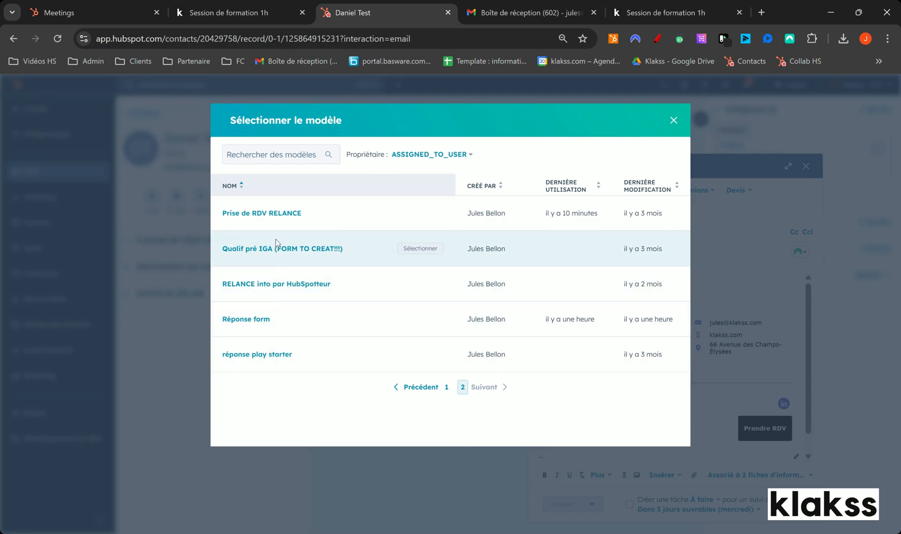
{"action": "left_click", "coordinate": [271, 217]}
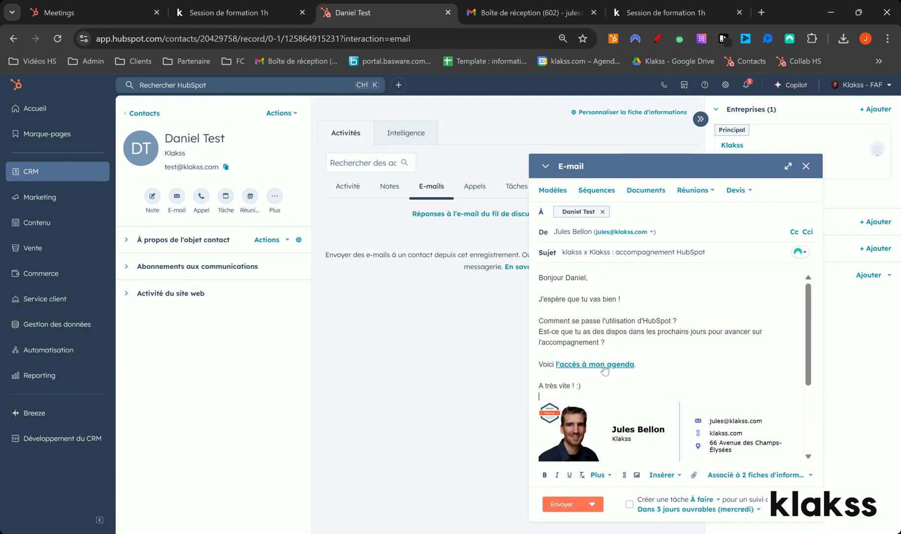
Cut the web address of the live "Session de formation 1h" booking page and return to the contact's email draft.
{"action": "left_click", "coordinate": [664, 14]}
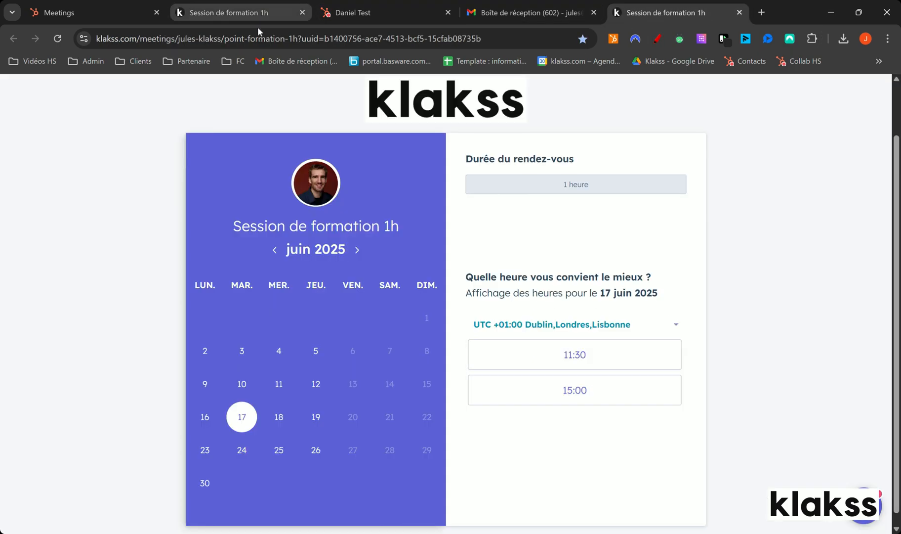
{"action": "left_click", "coordinate": [256, 42]}
{"action": "key", "text": "ctrl+x"}
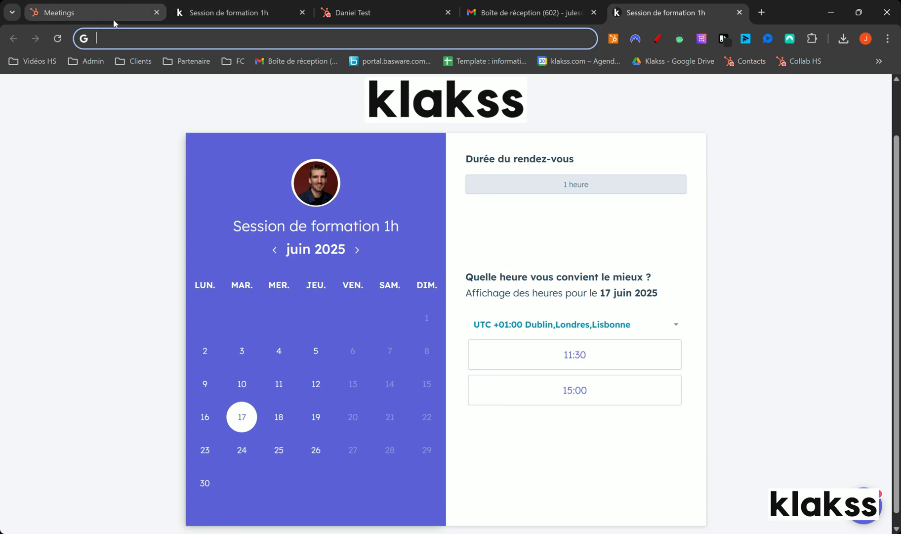
{"action": "left_click", "coordinate": [387, 5]}
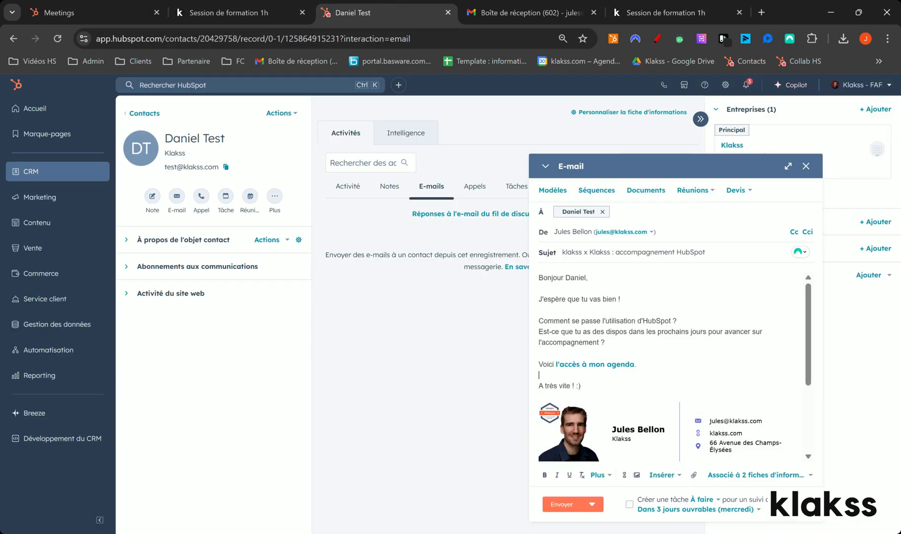
Insert the "RDV (15min)" scheduling link on its own line below the agenda link, add blank lines, and show the meeting insertion options again.
{"action": "key", "text": "Return"}
{"action": "key", "text": "Return"}
{"action": "key", "text": "Return"}
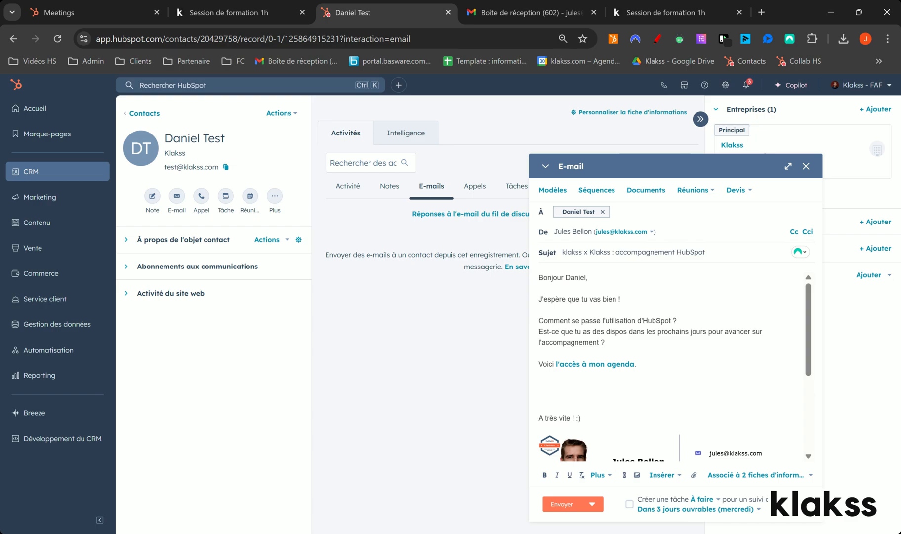
{"action": "left_click_drag", "start_coordinate": [638, 365], "coordinate": [538, 366]}
{"action": "left_click", "coordinate": [539, 385]}
{"action": "left_click", "coordinate": [700, 192]}
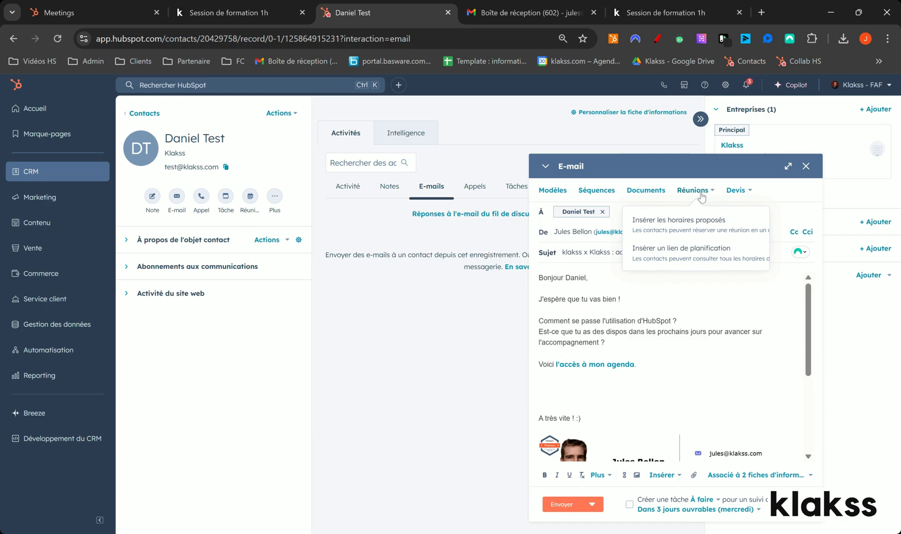
{"action": "left_click", "coordinate": [680, 252]}
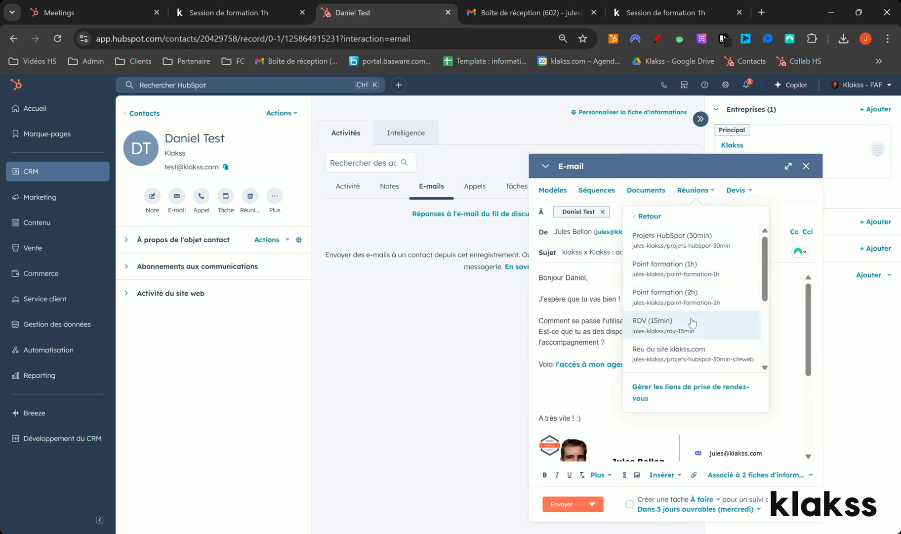
{"action": "left_click", "coordinate": [694, 326]}
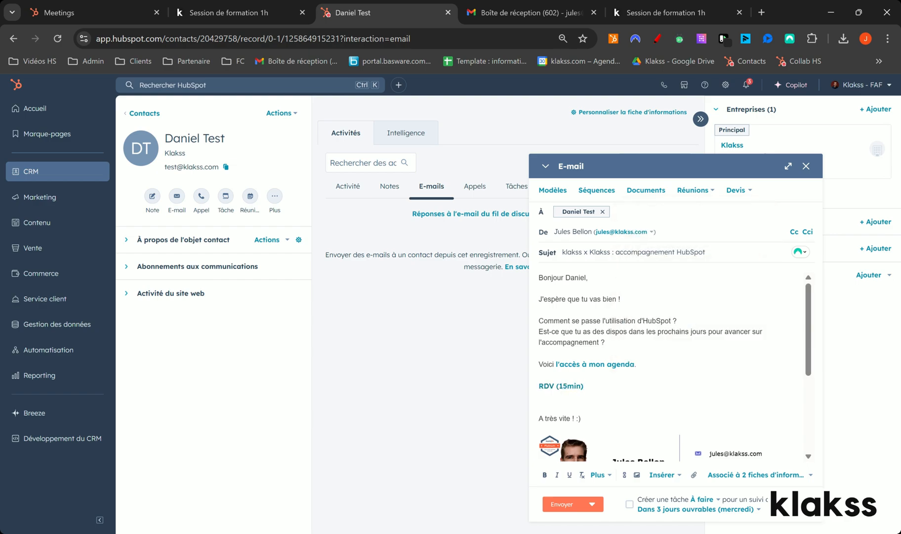
{"action": "key", "text": "Return"}
{"action": "key", "text": "Return"}
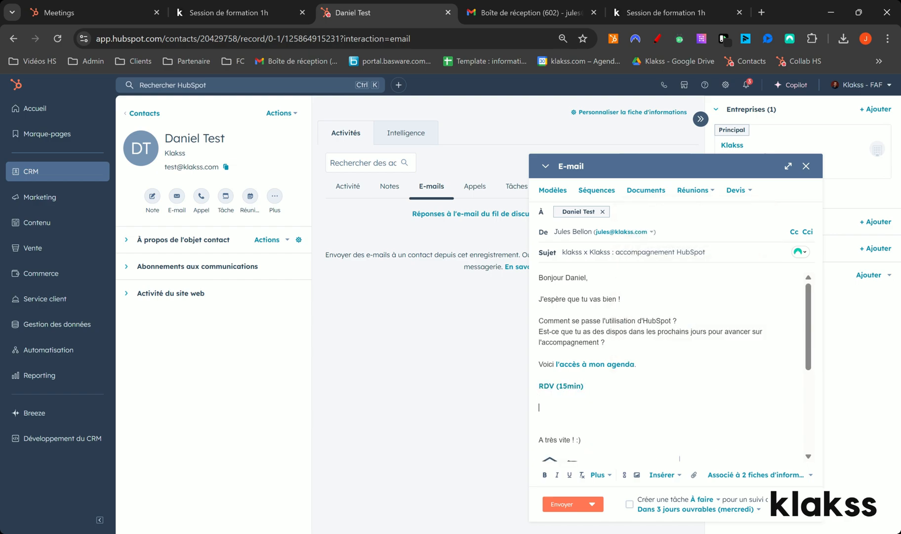
{"action": "left_click", "coordinate": [694, 190]}
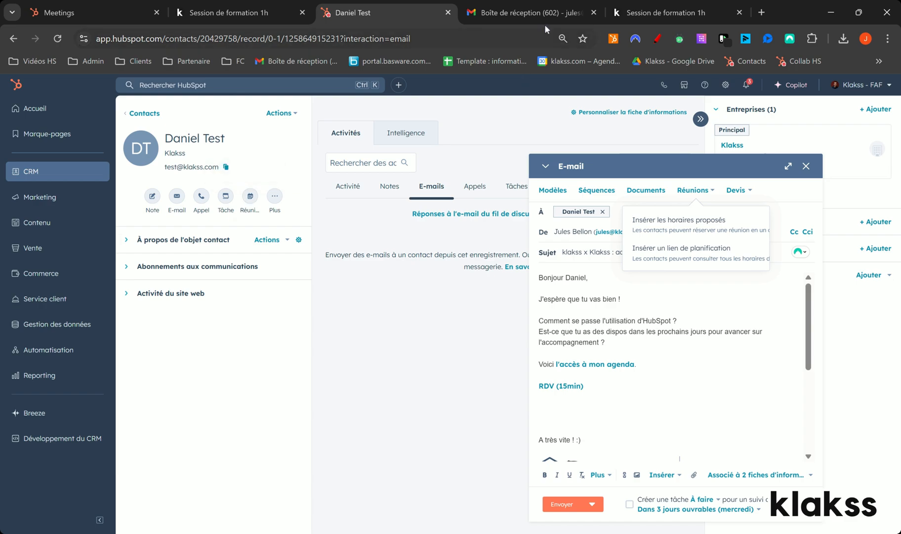
Switch to Gmail's new message, examine the HubSpot meeting and template options there, and dismiss the desktop notification prompt.
{"action": "left_click", "coordinate": [531, 12]}
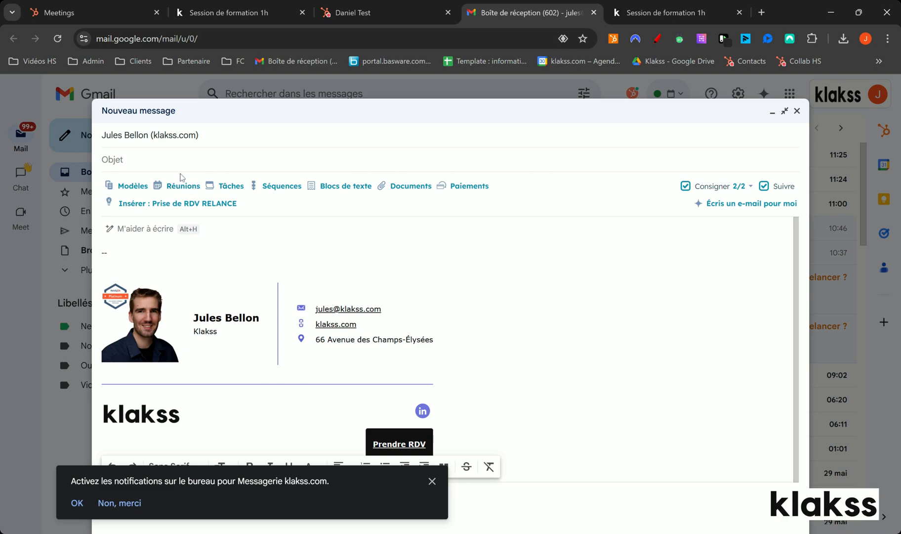
{"action": "left_click", "coordinate": [177, 189]}
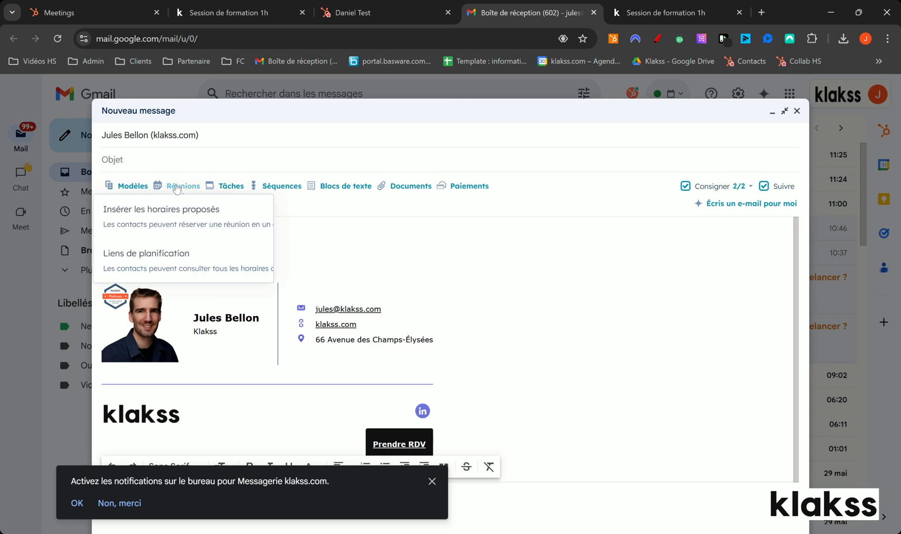
{"action": "left_click", "coordinate": [301, 228]}
{"action": "left_click", "coordinate": [137, 187]}
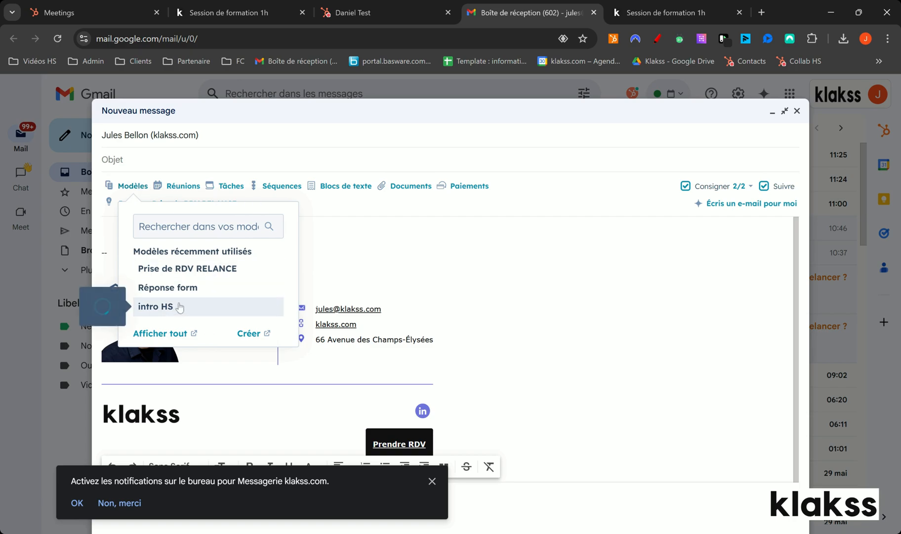
{"action": "mouse_move", "coordinate": [189, 276]}
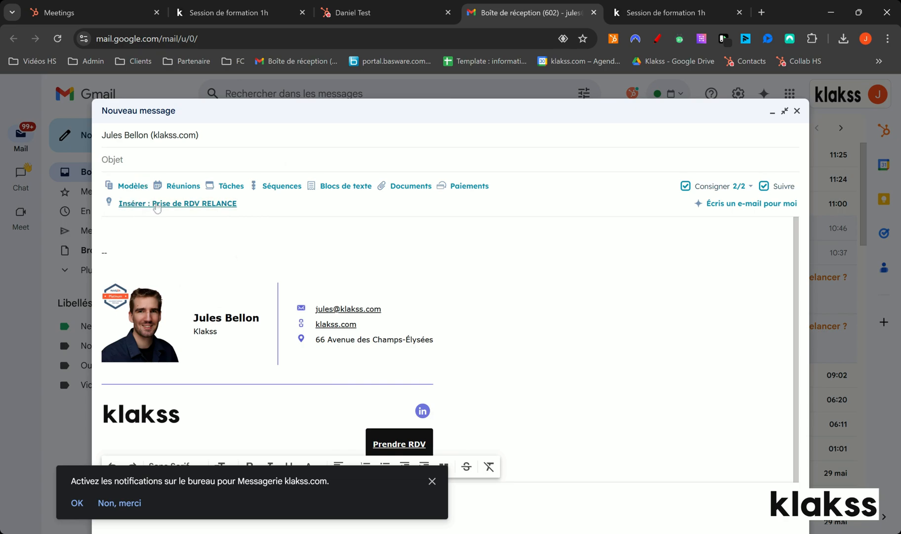
{"action": "left_click", "coordinate": [431, 481]}
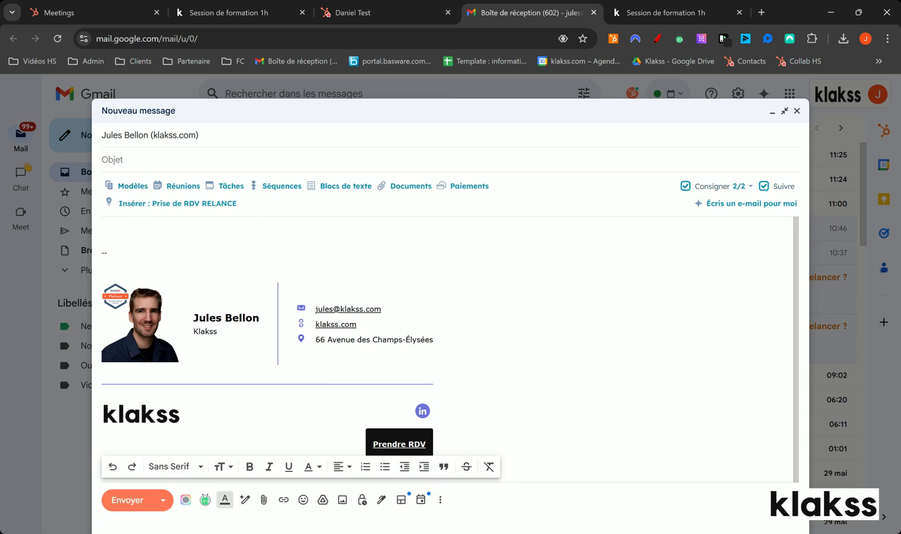
Insert the "Réponse form" template into the Gmail message.
{"action": "left_click", "coordinate": [156, 207]}
{"action": "left_click", "coordinate": [158, 286]}
{"action": "left_click", "coordinate": [346, 223]}
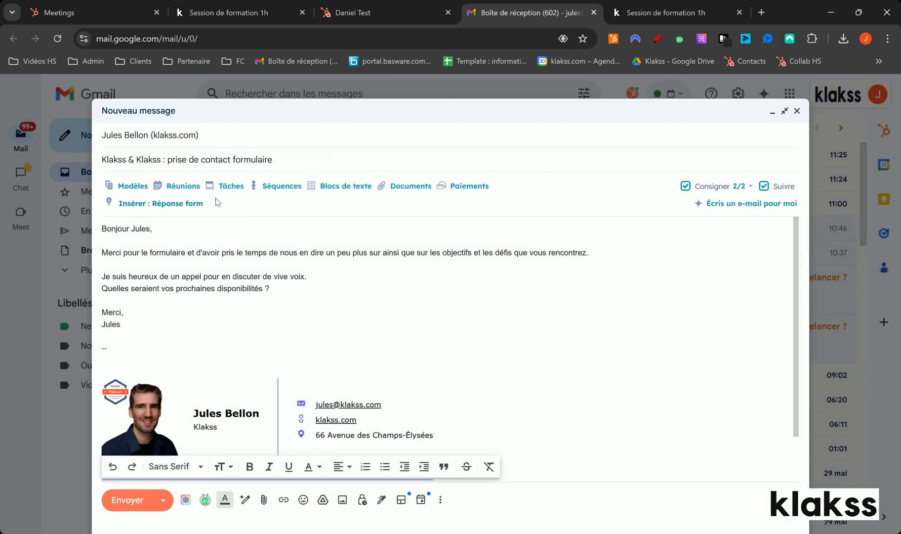
Replace the Gmail message's content with the "Prise de RDV RELANCE" template, confirming the template update.
{"action": "left_click", "coordinate": [134, 187]}
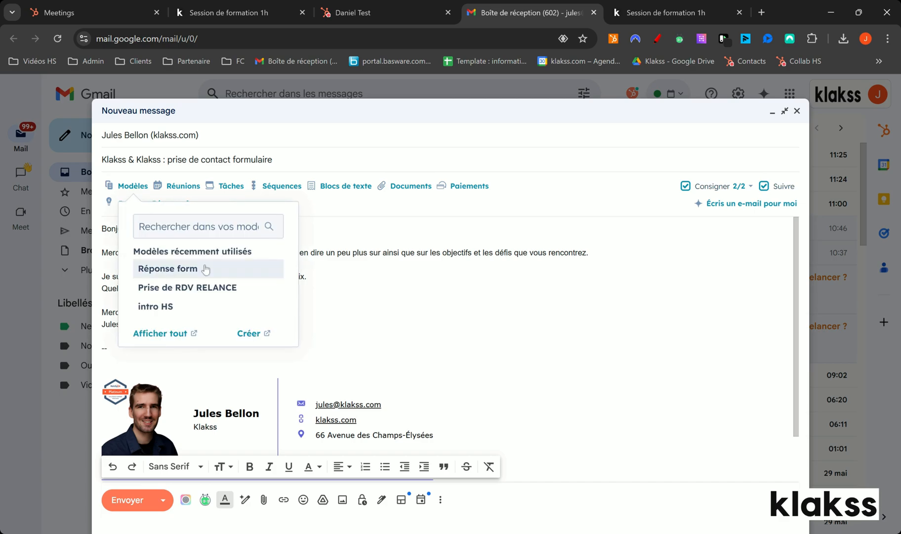
{"action": "left_click", "coordinate": [203, 292]}
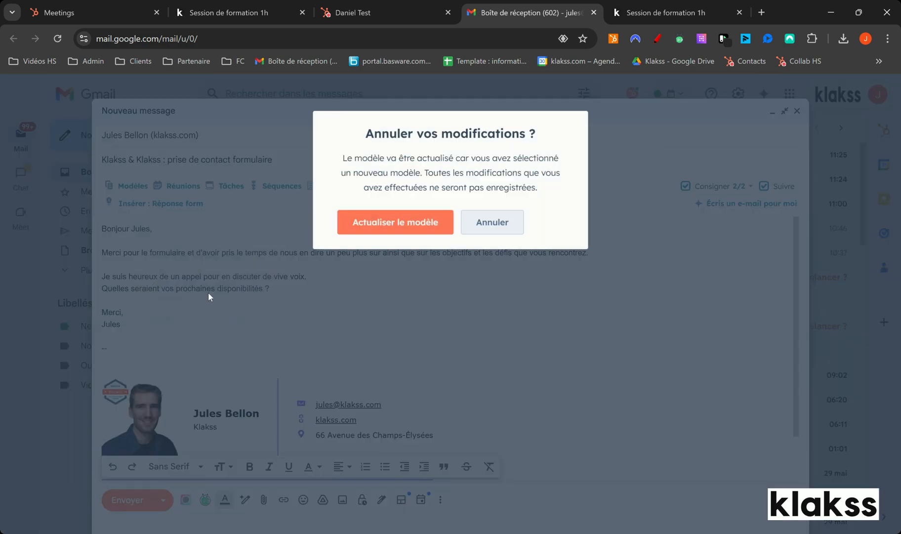
{"action": "left_click", "coordinate": [396, 222]}
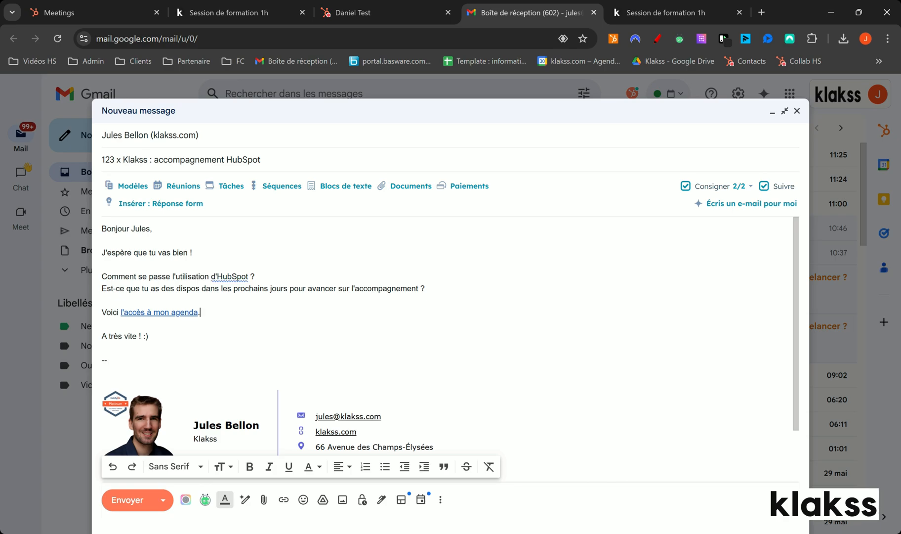
Insert the "Projets HubSpot (30min)" scheduling link on its own line below the agenda link in the Gmail message.
{"action": "key", "text": "Return"}
{"action": "key", "text": "Return"}
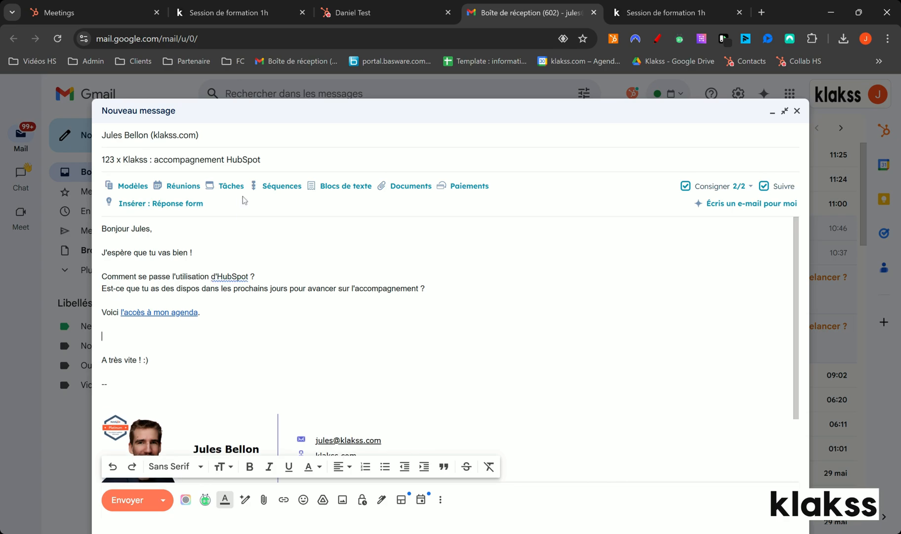
{"action": "left_click", "coordinate": [171, 187]}
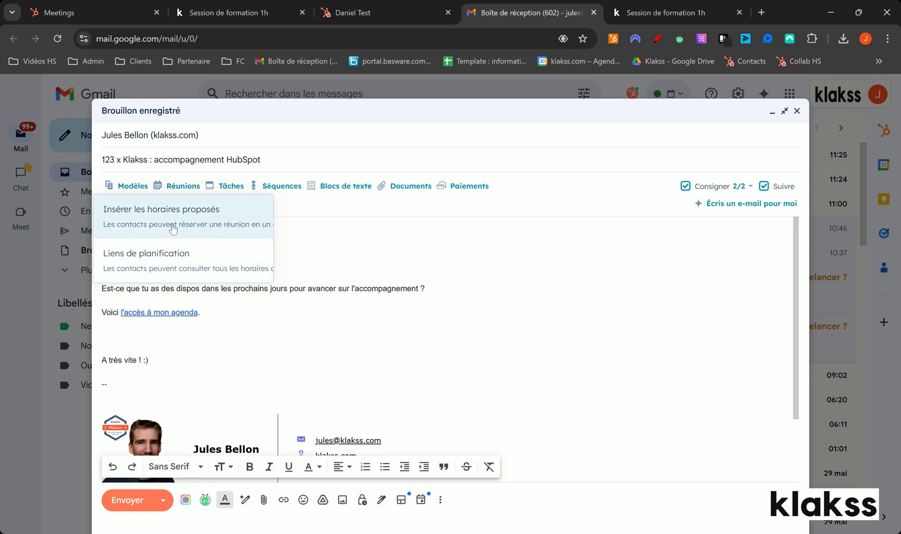
{"action": "left_click", "coordinate": [170, 256]}
{"action": "left_click", "coordinate": [202, 258]}
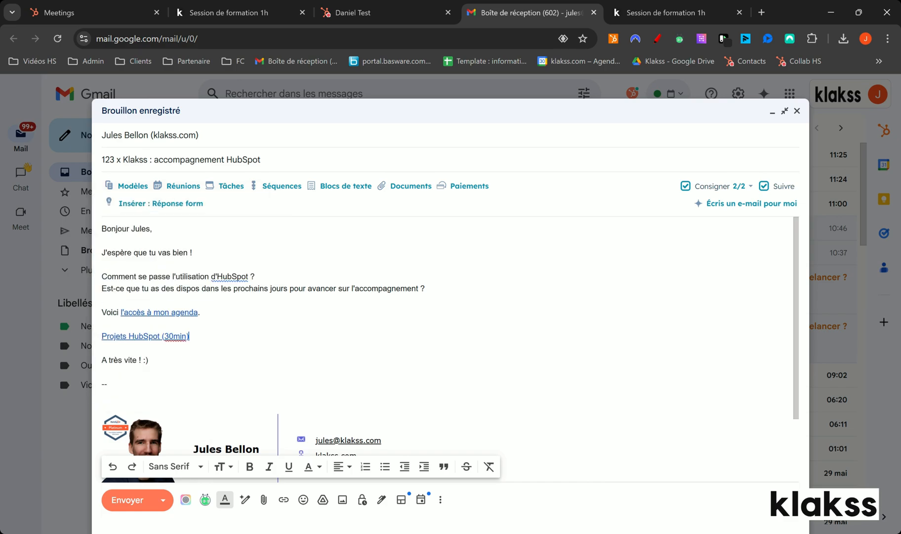